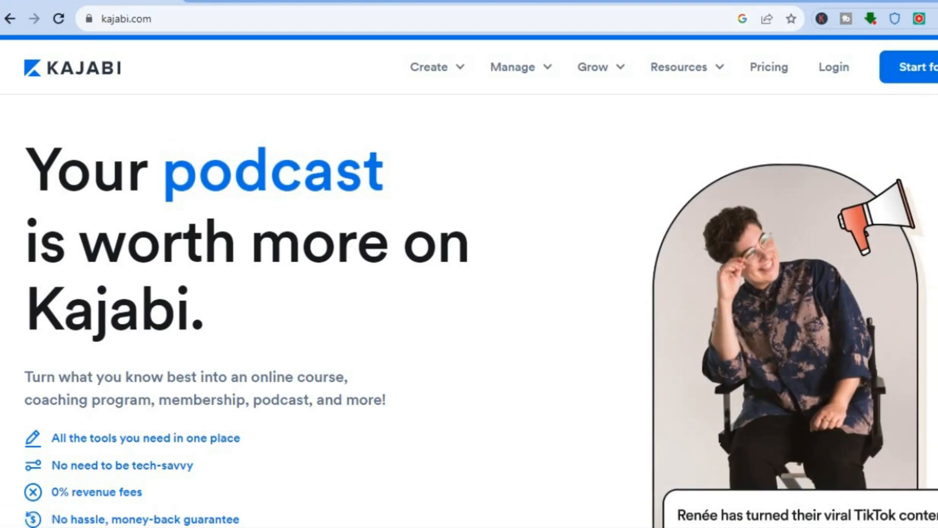
# Step: Scroll down and back up the kajabi.com homepage
pyautogui.scroll(-5, 470, 311)
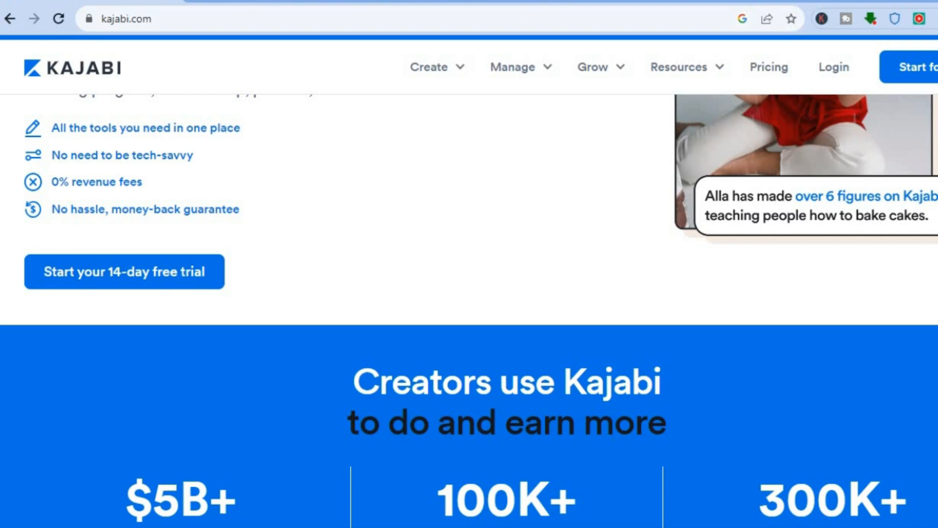
pyautogui.scroll(5, 376, 226)
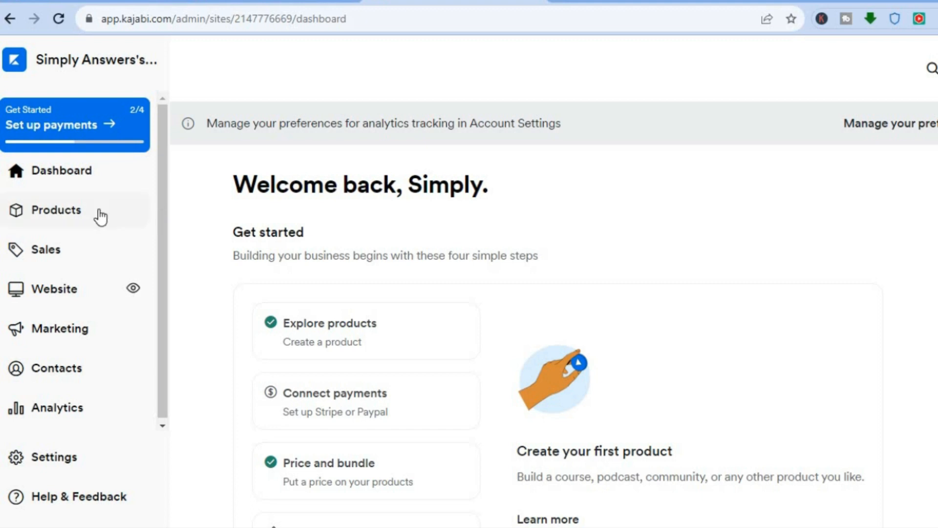
# Step: Go to Products > Coaching and start a new coaching program
pyautogui.click(75, 212)
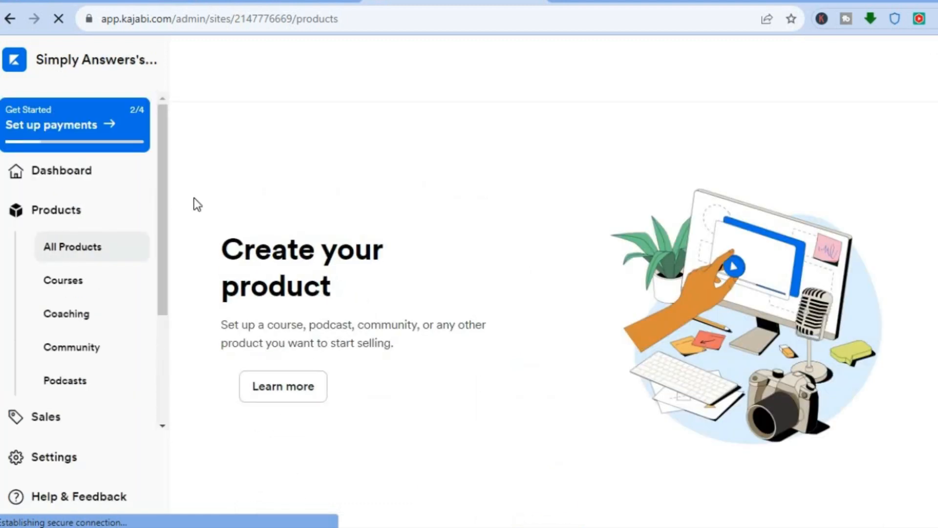
pyautogui.click(77, 319)
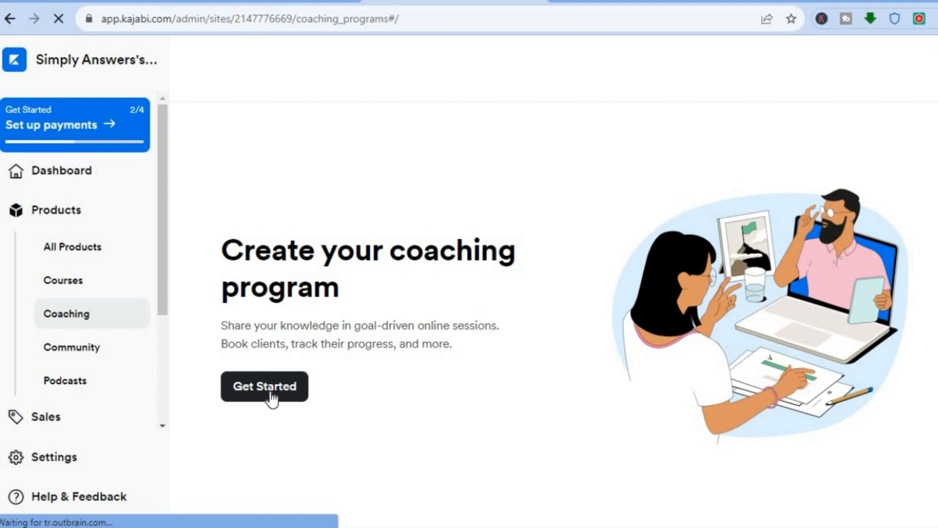
pyautogui.click(271, 389)
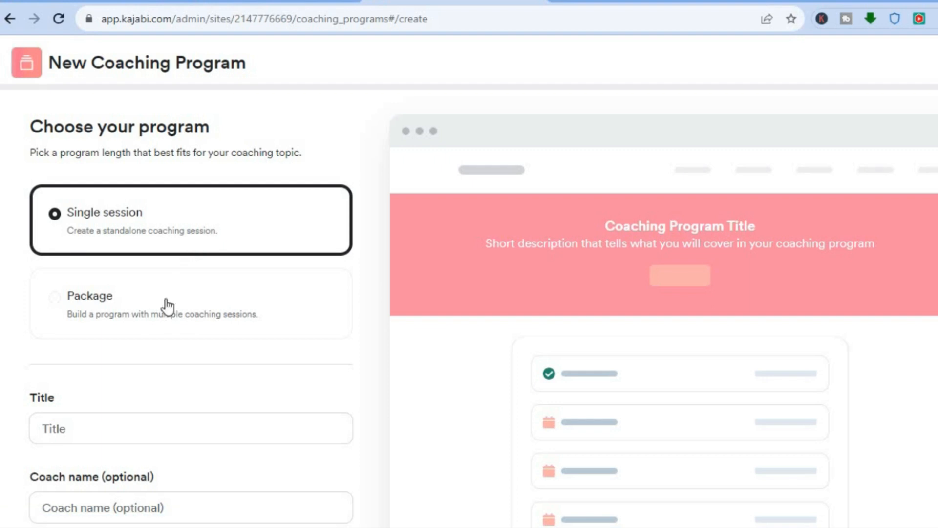
# Step: Settle on Single session as the program type after trying the package option
pyautogui.click(120, 323)
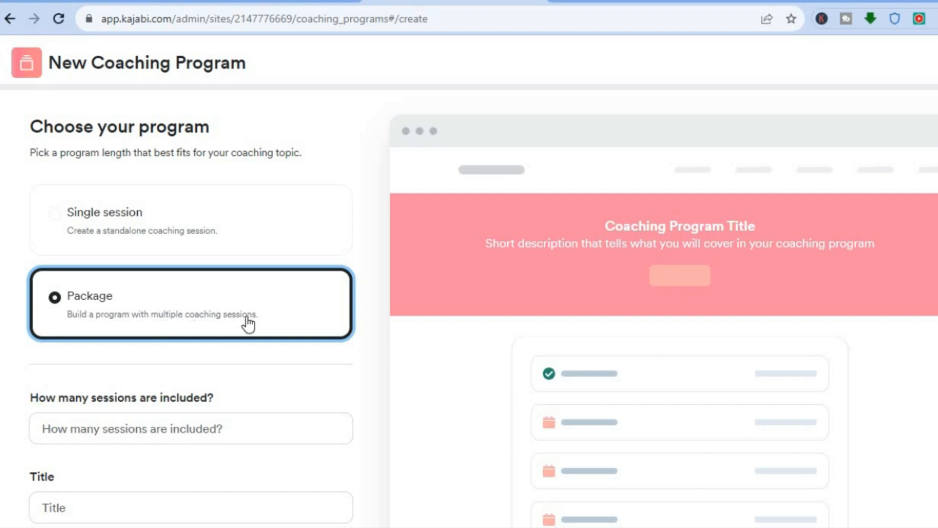
pyautogui.click(231, 220)
pyautogui.click(215, 283)
pyautogui.click(220, 210)
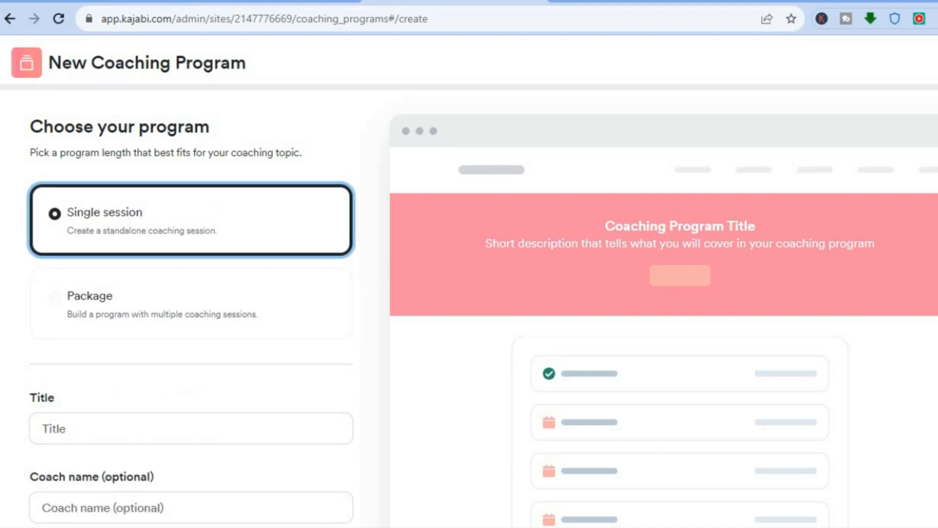
pyautogui.scroll(-4, 377, 202)
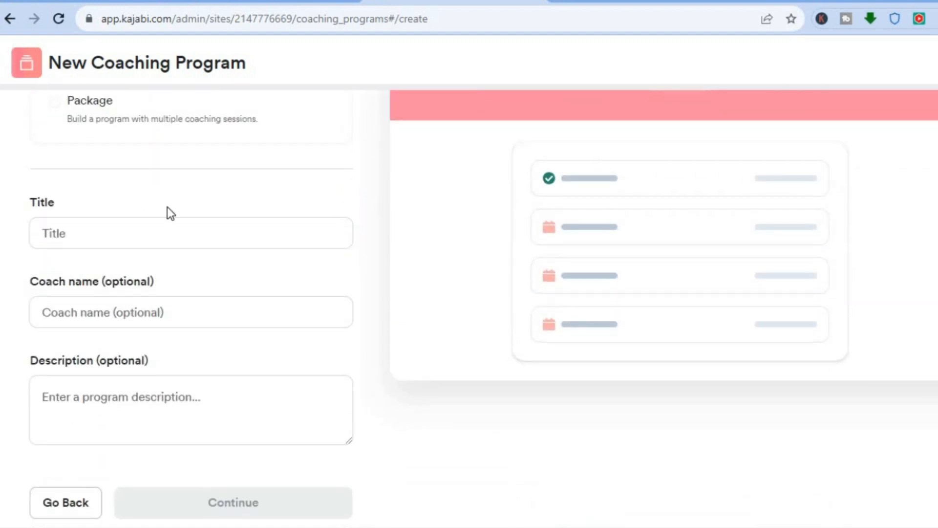
# Step: Title the coaching program 'TEST' and continue to scheduling
pyautogui.click(100, 234)
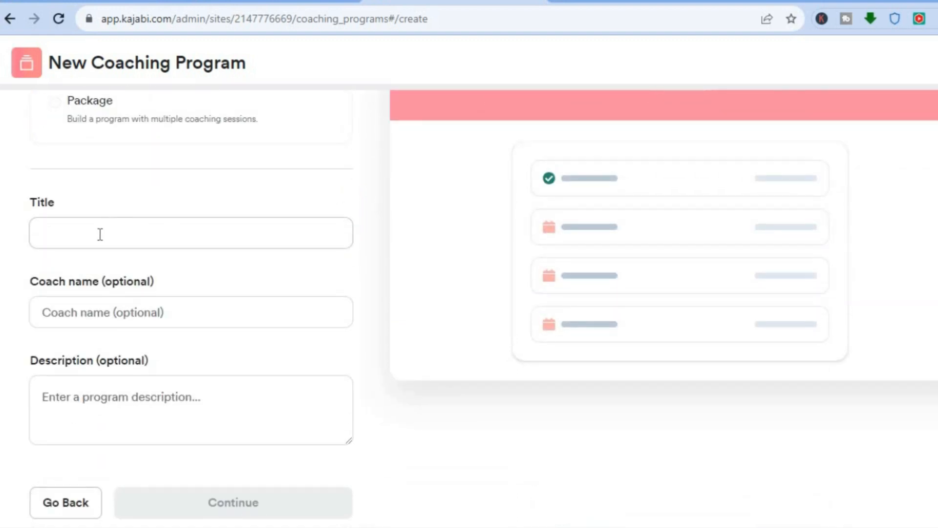
pyautogui.write('TEST')
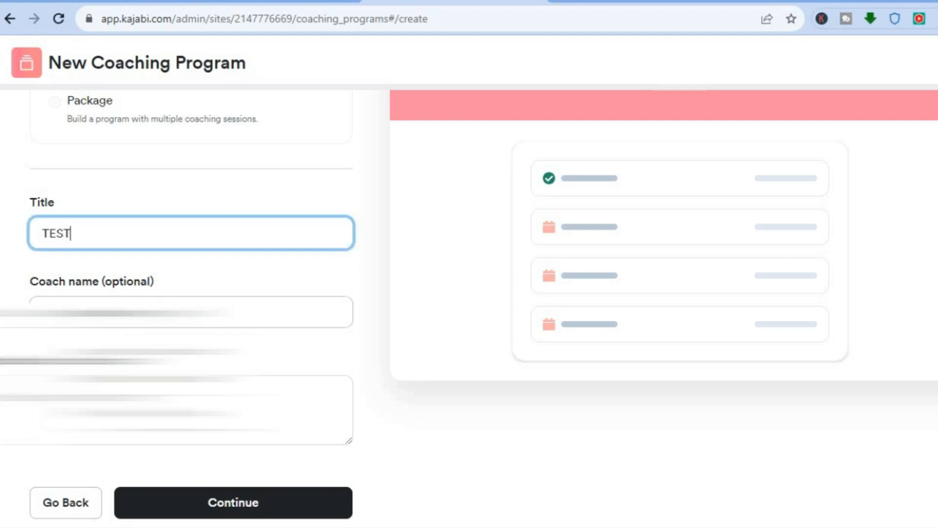
pyautogui.press('Tab')
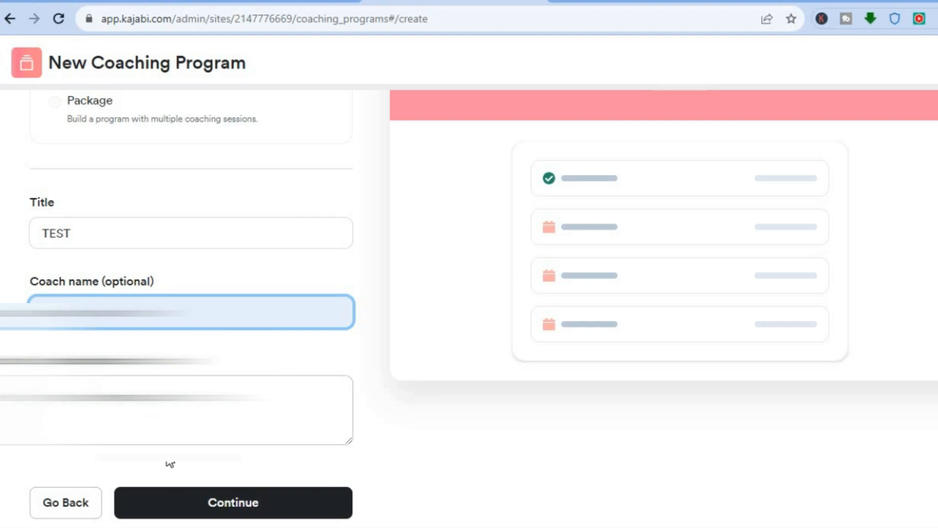
pyautogui.click(175, 491)
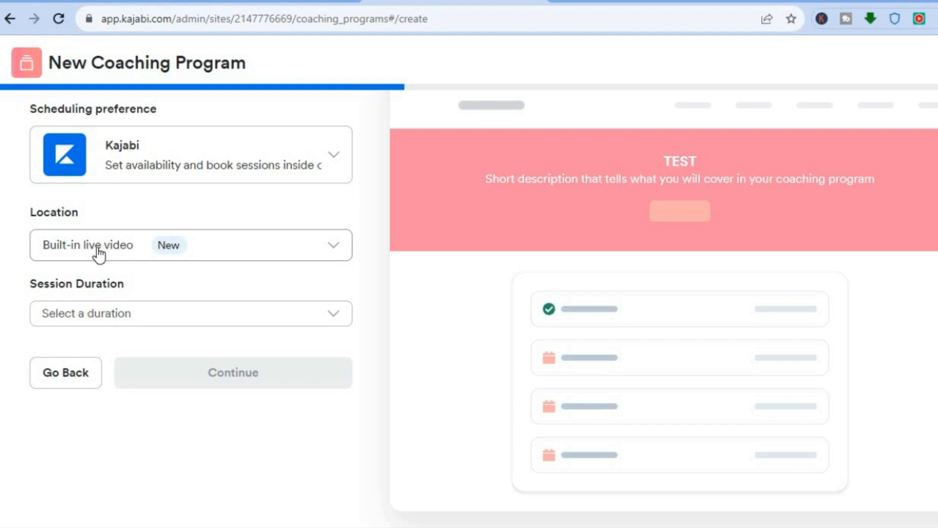
# Step: Try a custom session location, then revert to Built-in live video
pyautogui.click(211, 253)
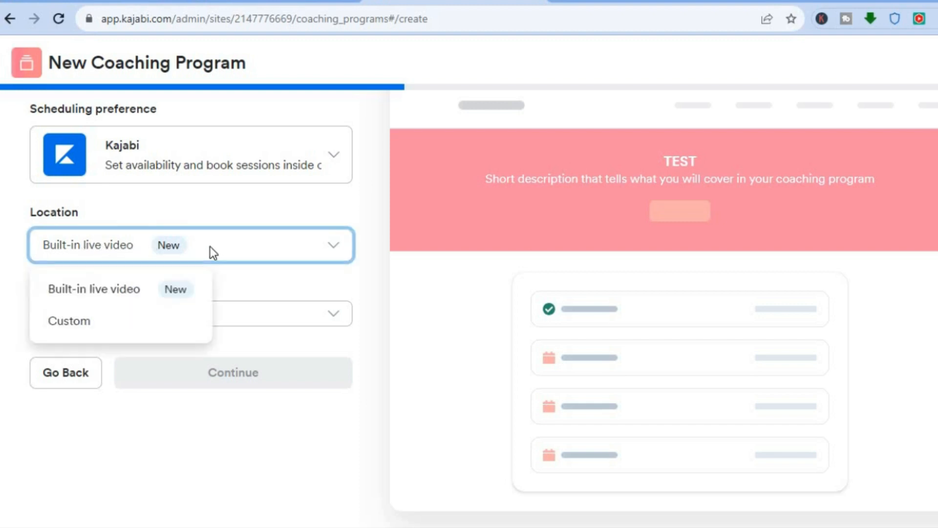
pyautogui.click(77, 331)
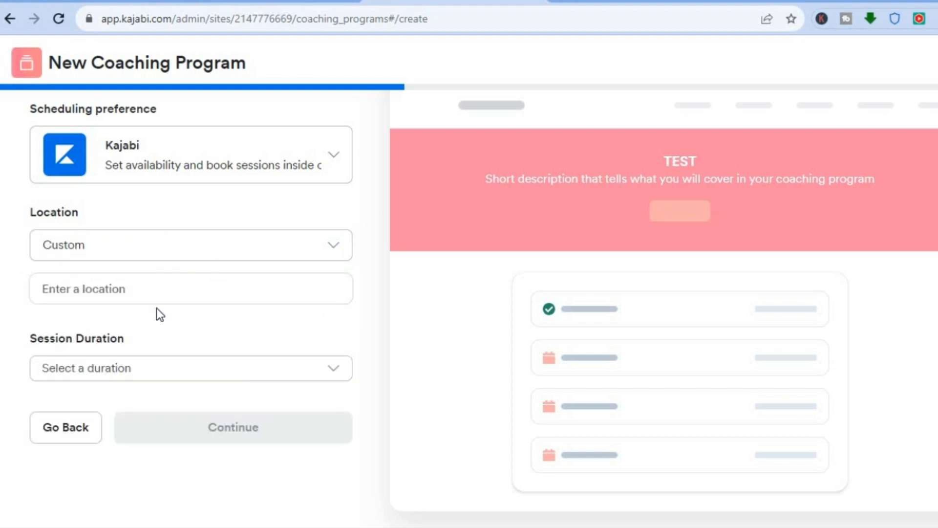
pyautogui.click(144, 290)
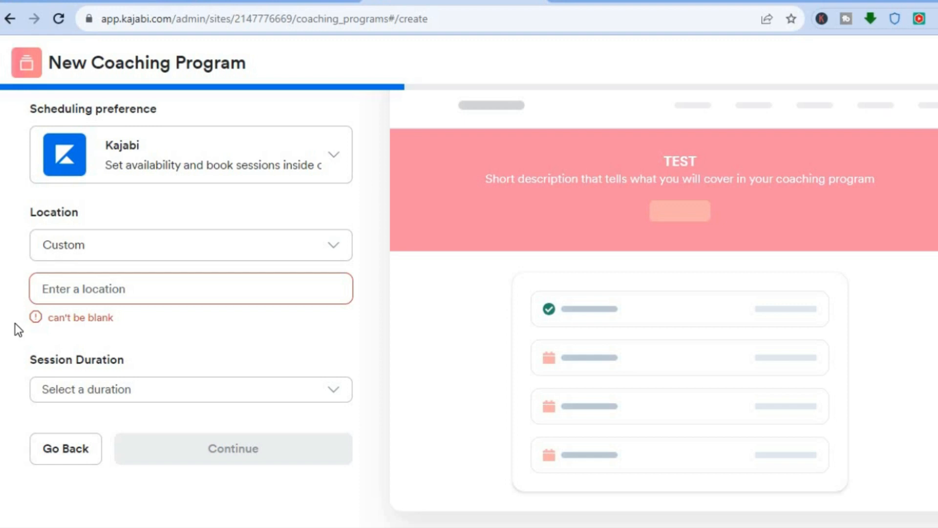
pyautogui.click(98, 291)
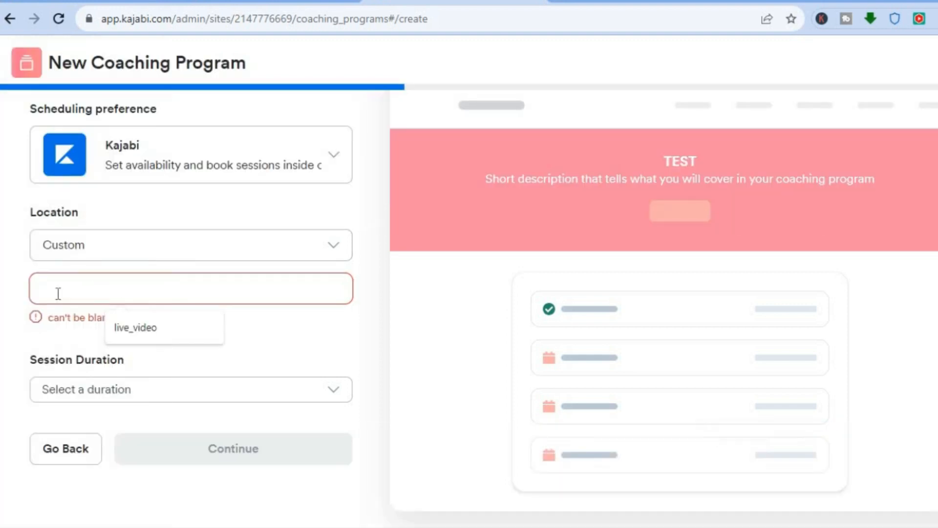
pyautogui.click(45, 336)
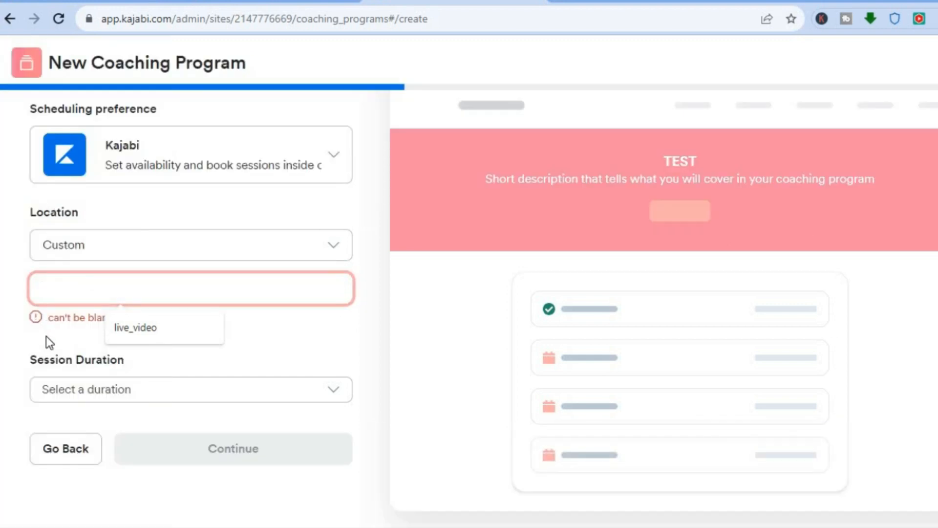
pyautogui.click(214, 253)
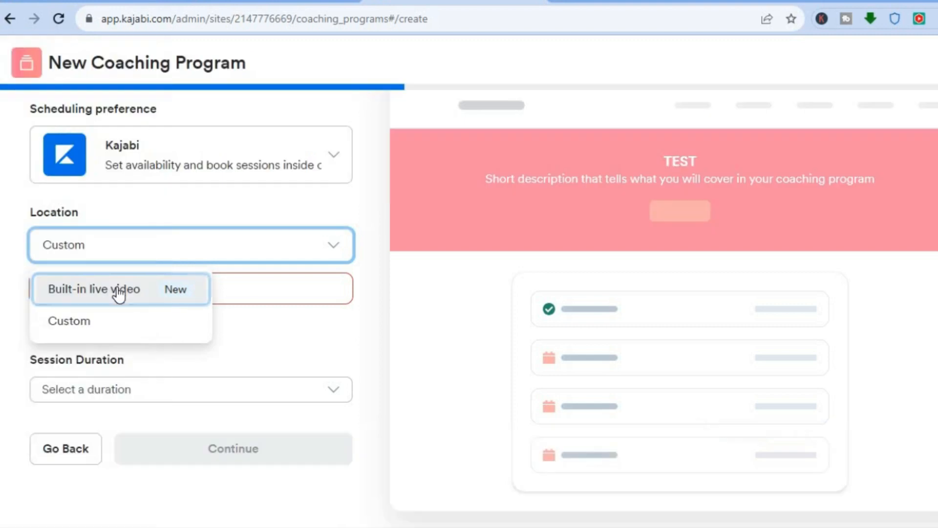
pyautogui.click(117, 289)
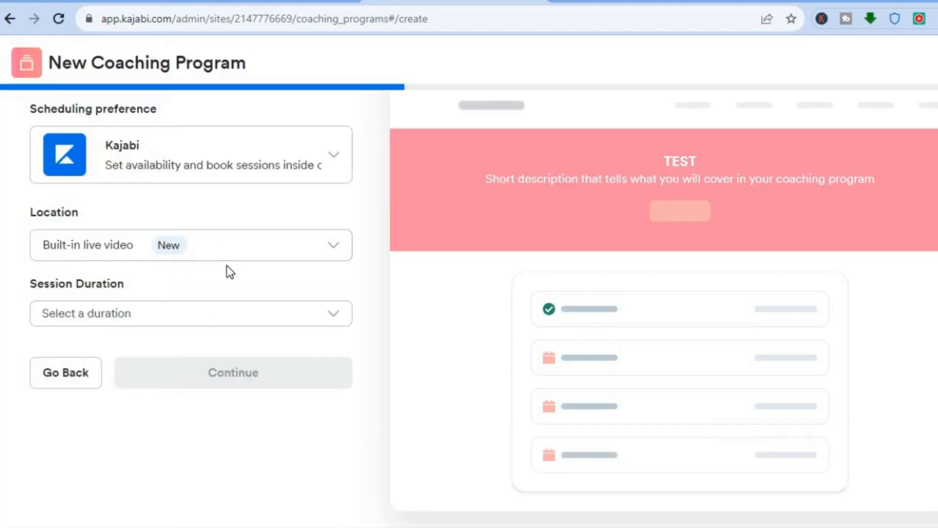
# Step: Set the session duration to 15 minutes and continue to branding
pyautogui.click(275, 317)
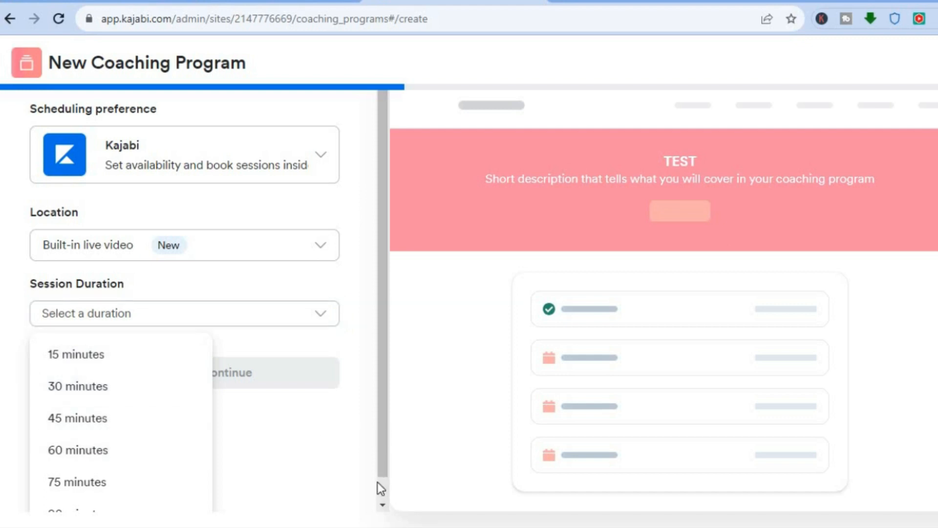
pyautogui.click(380, 444)
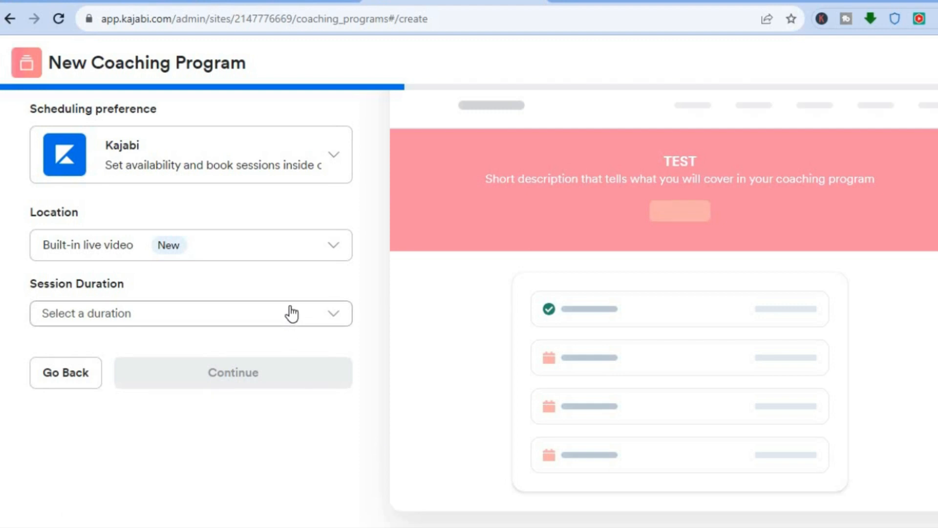
pyautogui.click(191, 328)
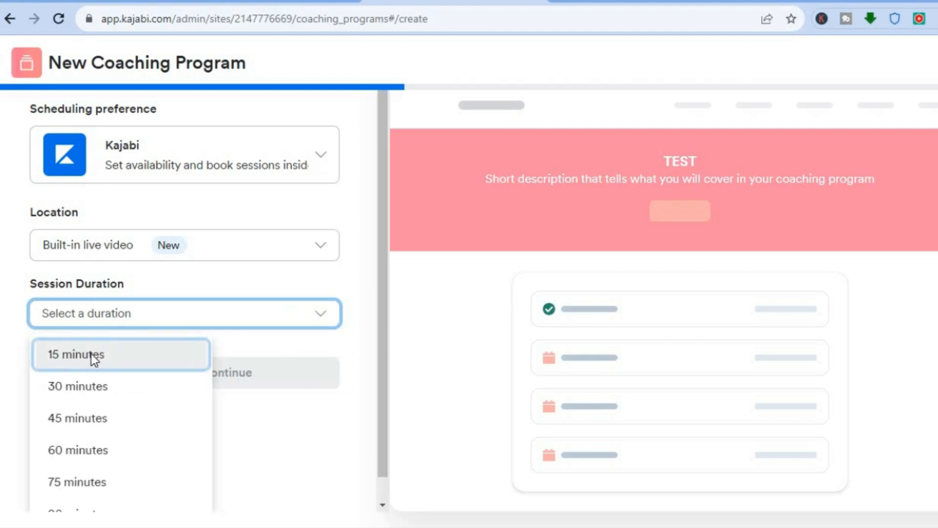
pyautogui.click(92, 354)
pyautogui.click(201, 374)
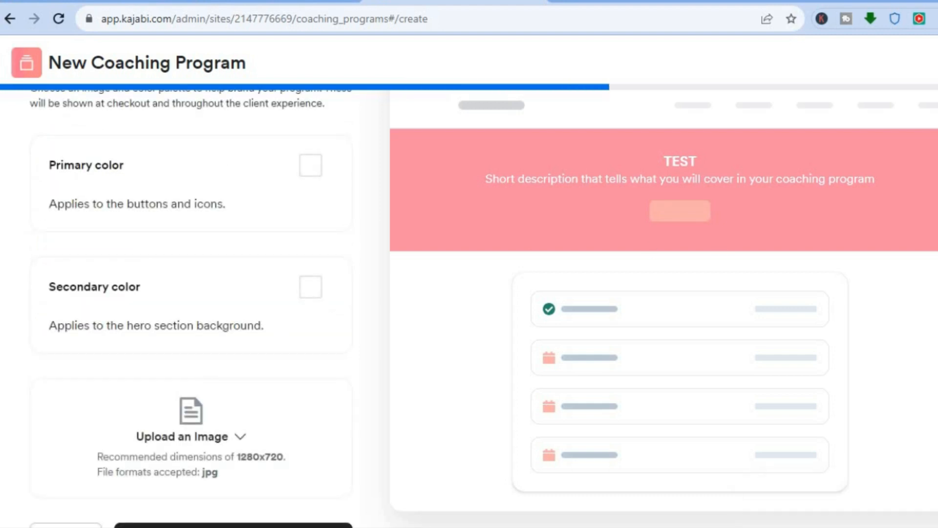
# Step: Set the primary colour for buttons and icons to the blue preset
pyautogui.scroll(-1, 484, 308)
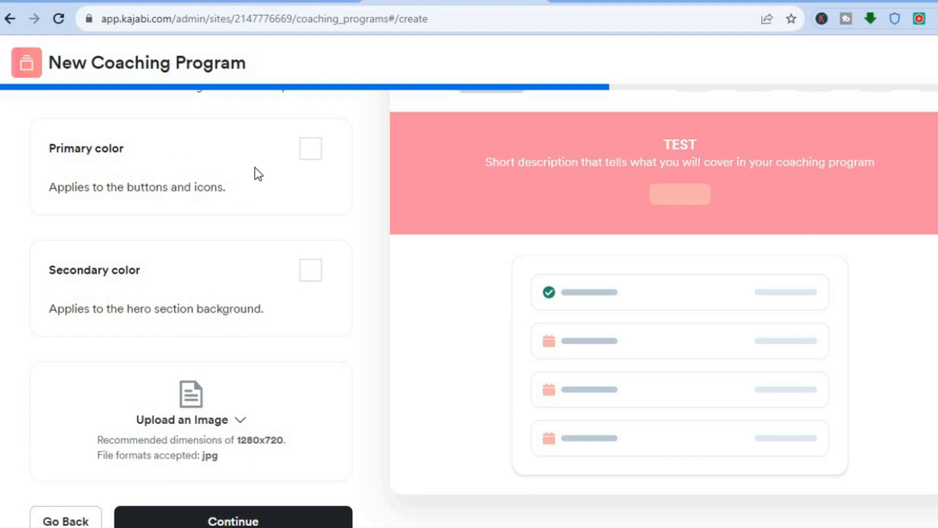
pyautogui.click(315, 149)
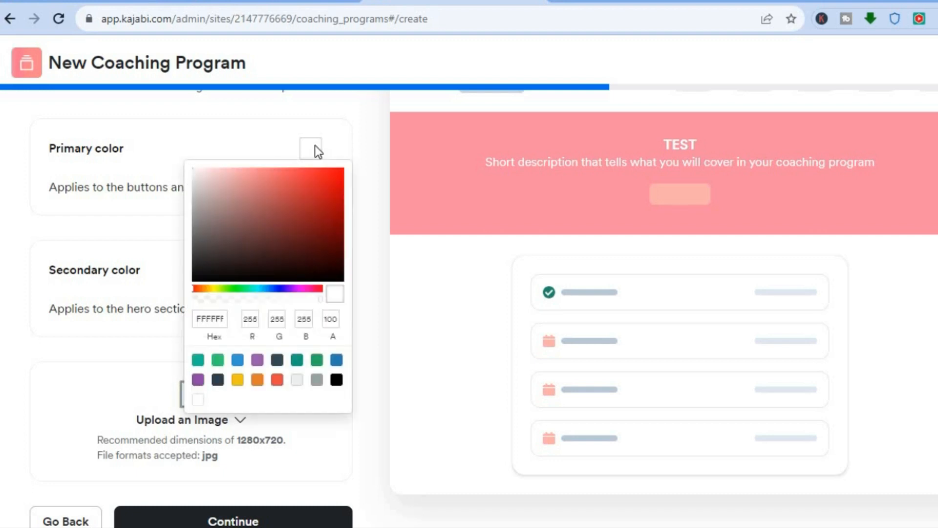
pyautogui.click(238, 361)
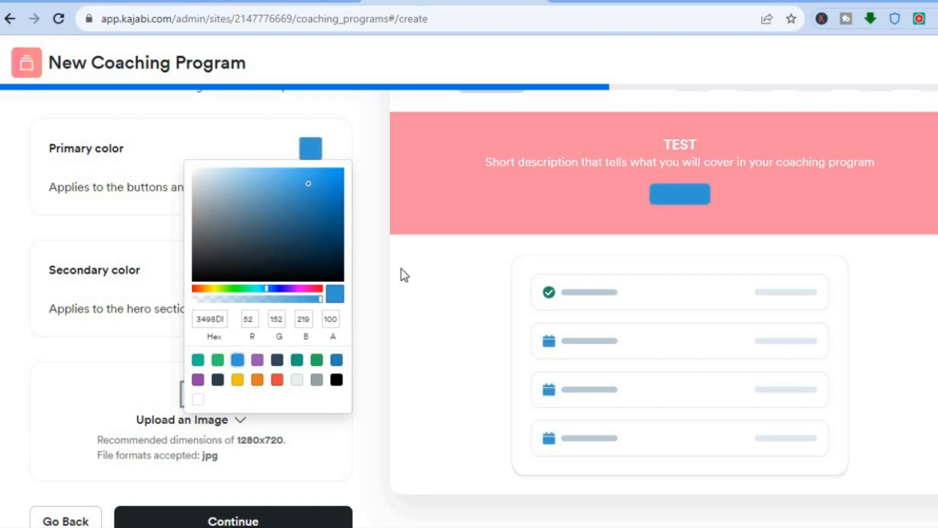
pyautogui.click(378, 268)
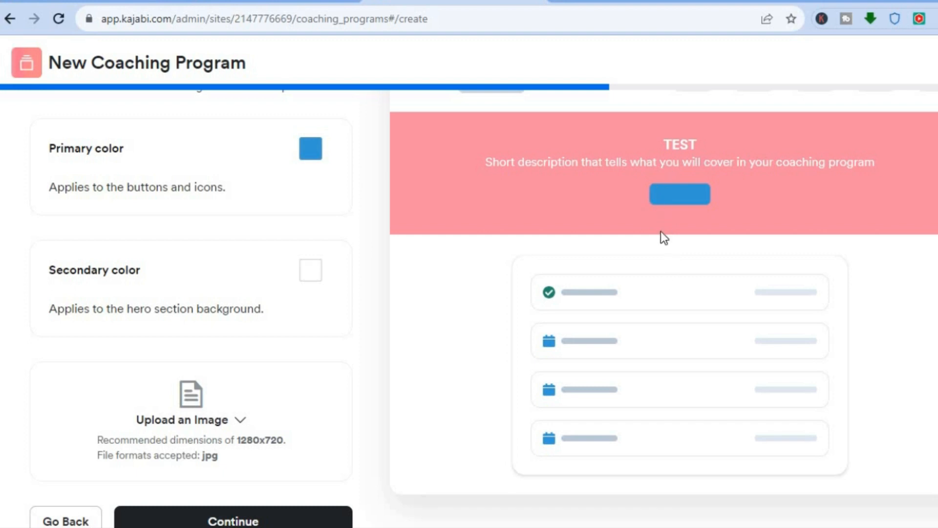
# Step: Set the secondary hero background colour to yellow (F1C40F)
pyautogui.click(308, 271)
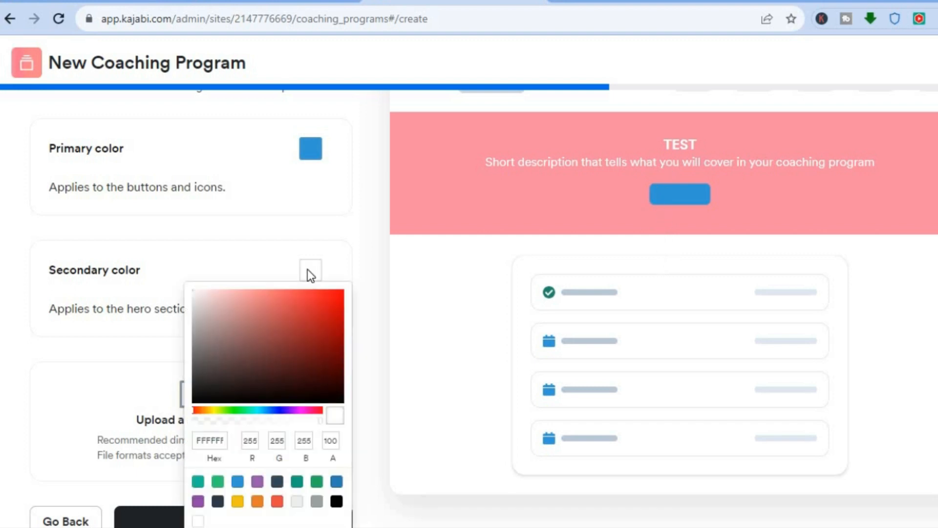
pyautogui.click(238, 501)
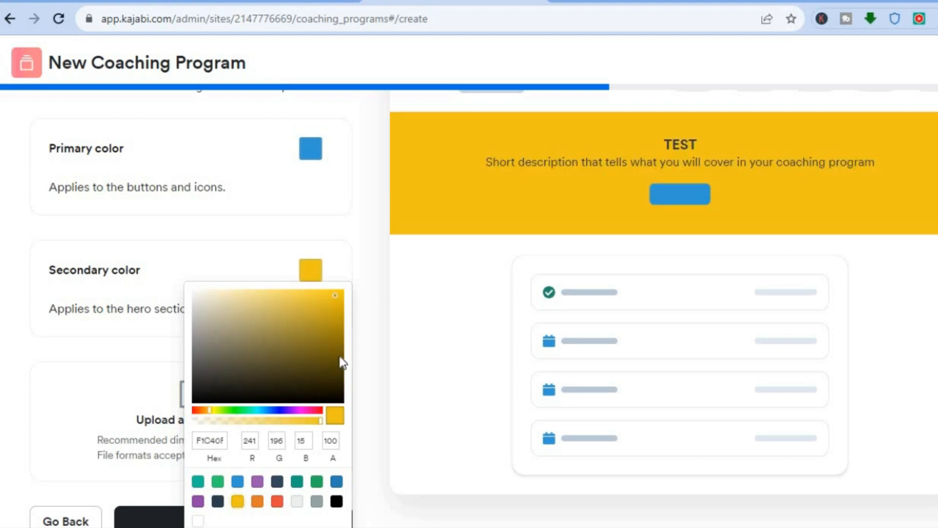
pyautogui.click(369, 342)
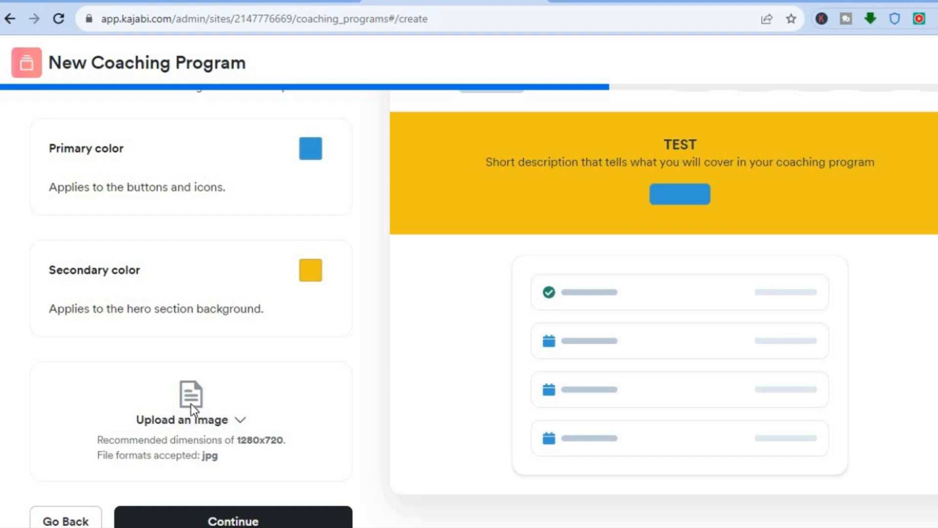
# Step: Upload the Ko-fi membership builder thumbnail from this device as the program image
pyautogui.click(186, 425)
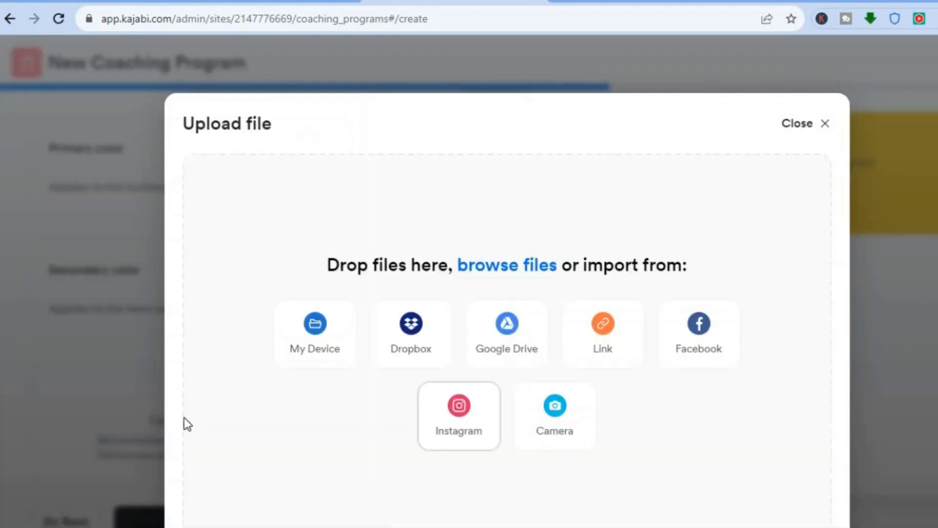
pyautogui.click(295, 334)
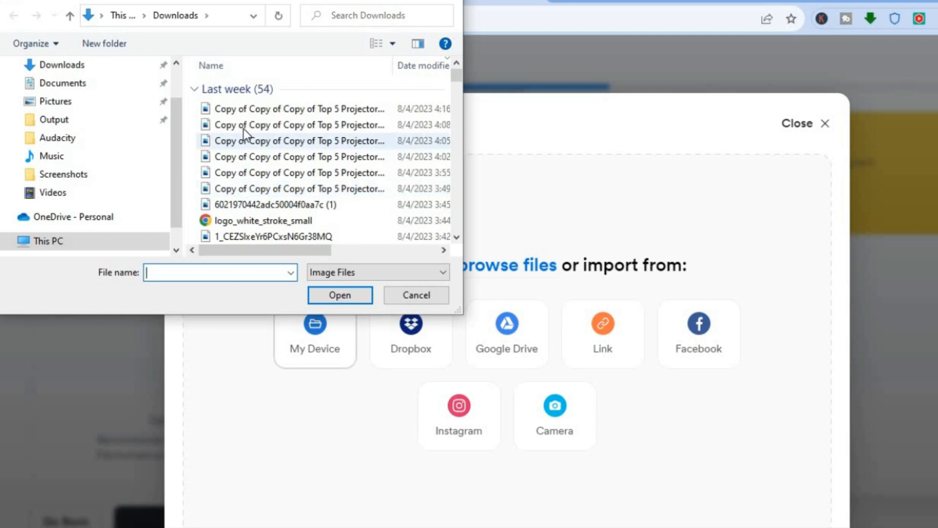
pyautogui.click(246, 128)
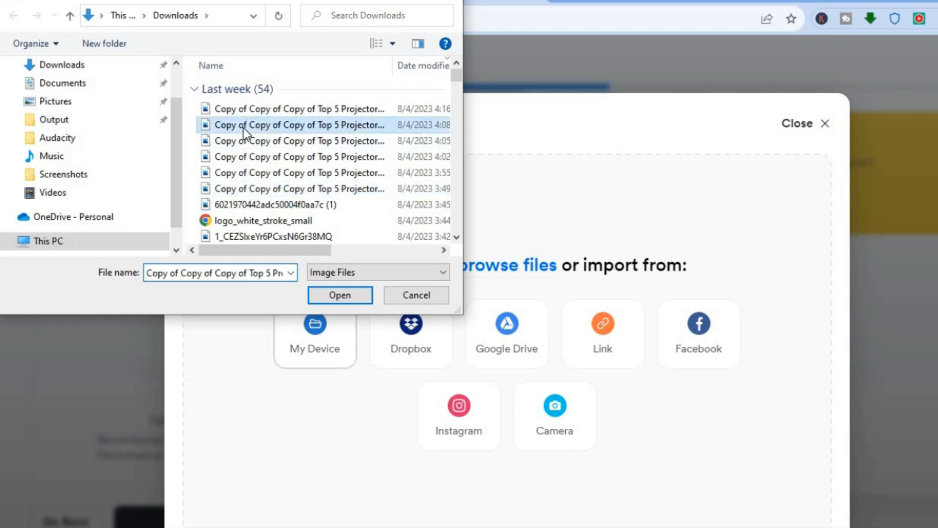
pyautogui.click(330, 295)
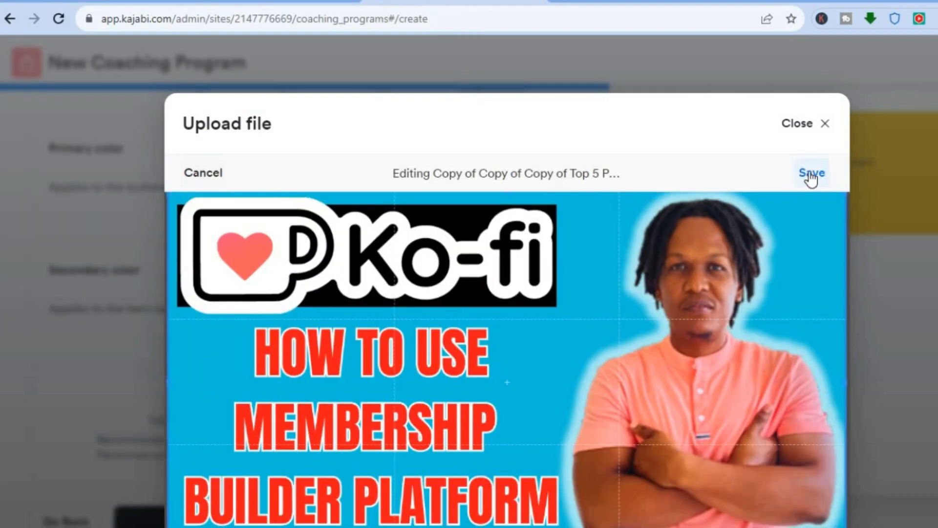
pyautogui.click(811, 174)
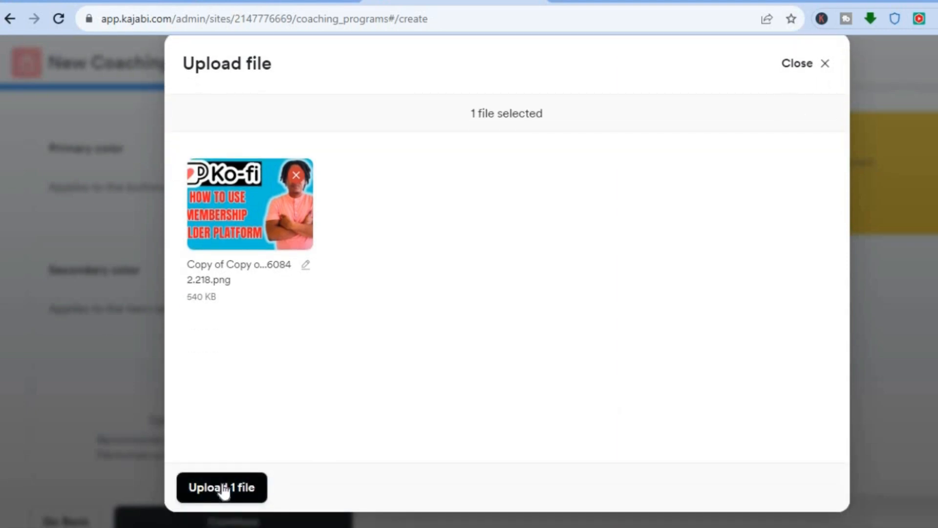
pyautogui.click(224, 491)
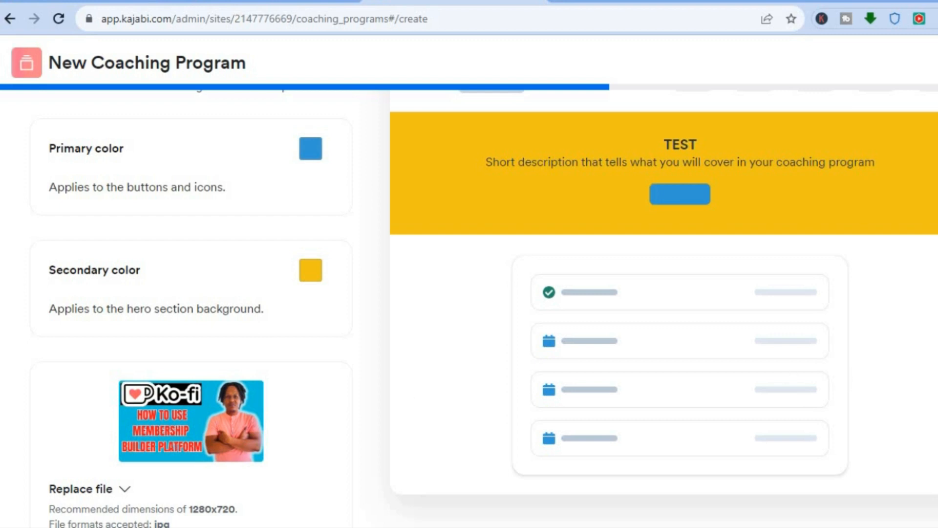
pyautogui.scroll(-2, 469, 308)
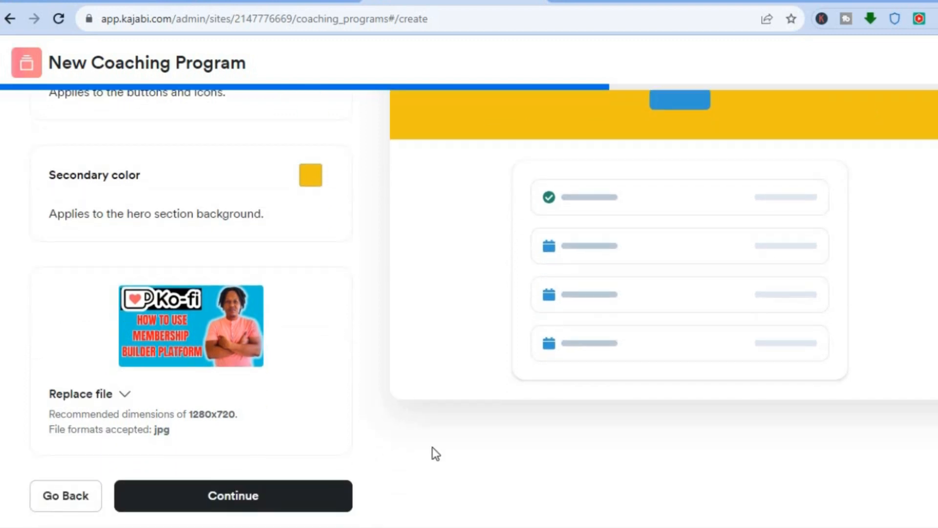
# Step: Set the TEST program's pricing to Free and save it
pyautogui.click(250, 497)
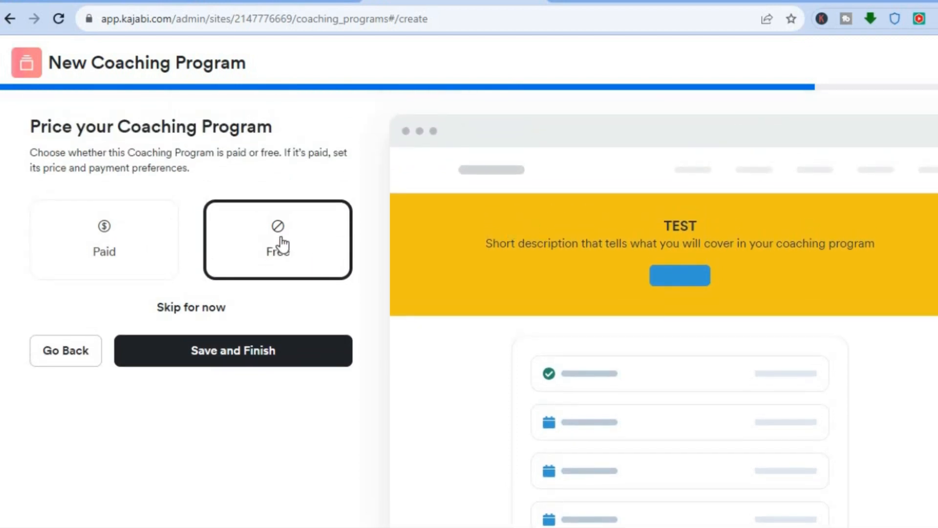
pyautogui.click(105, 252)
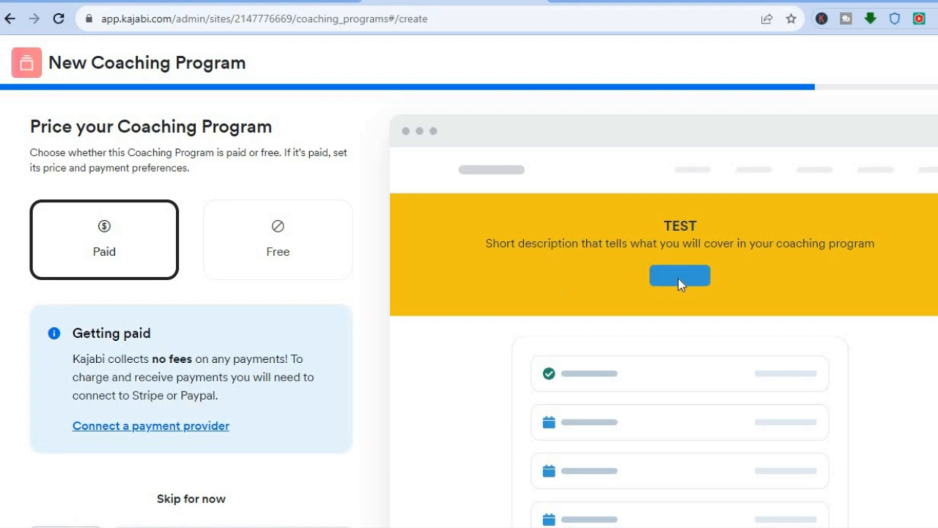
pyautogui.scroll(-2, 469, 293)
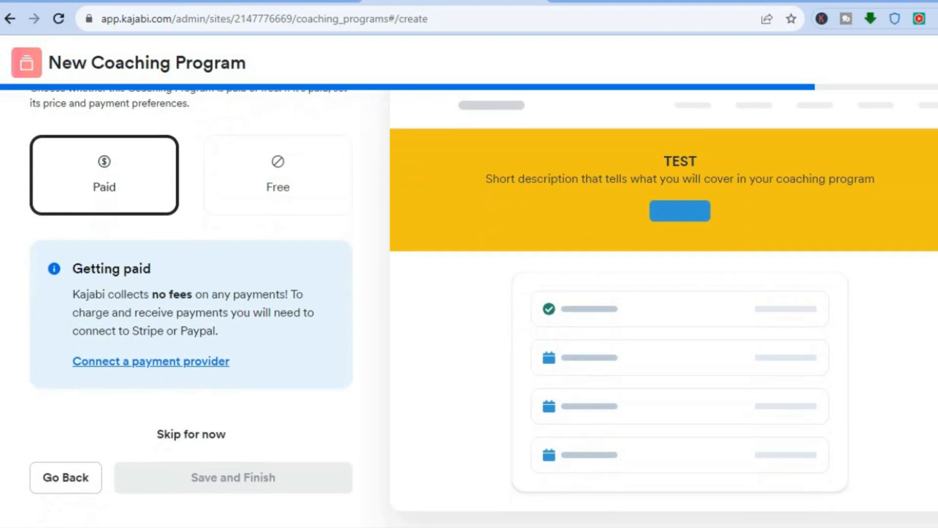
pyautogui.click(293, 177)
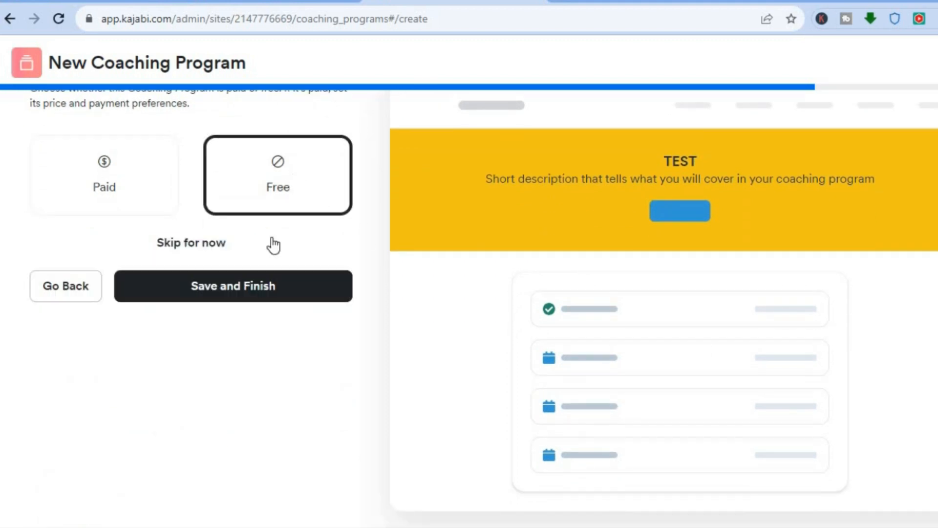
pyautogui.click(255, 292)
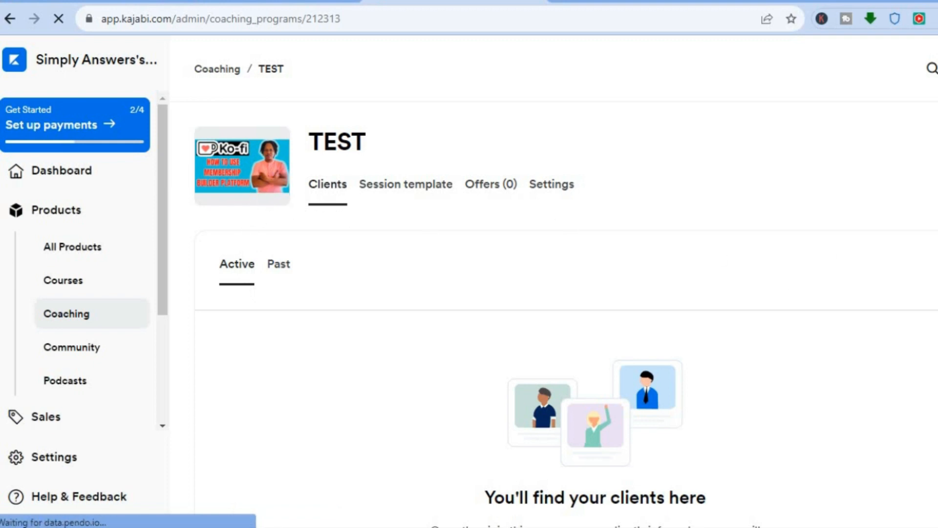
# Step: Open the Single session template and start a new Agenda item
pyautogui.scroll(-3, 562, 293)
pyautogui.scroll(3, 562, 294)
pyautogui.click(392, 192)
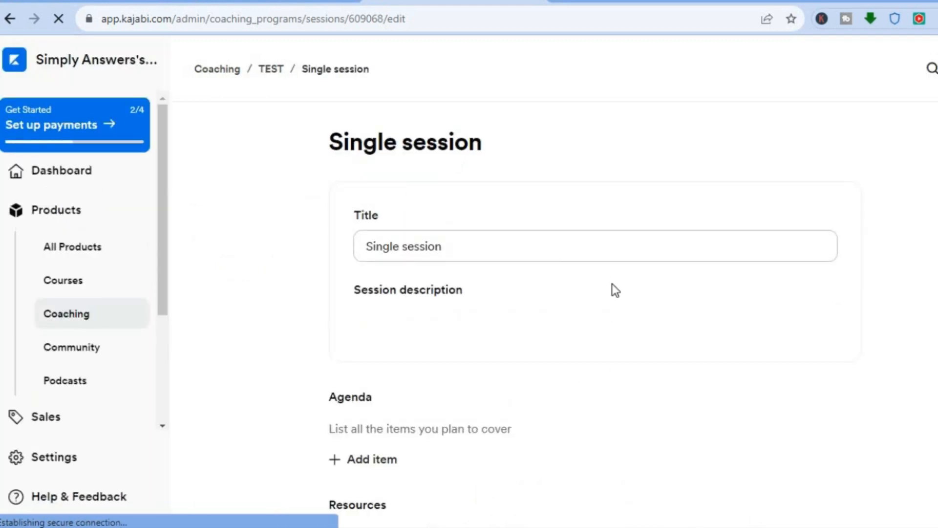
pyautogui.scroll(-3, 554, 313)
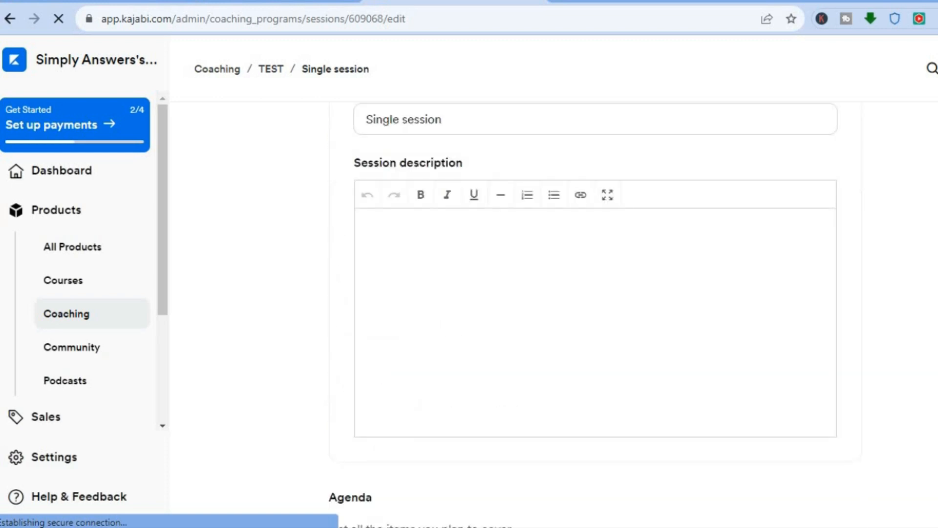
pyautogui.scroll(-5, 595, 313)
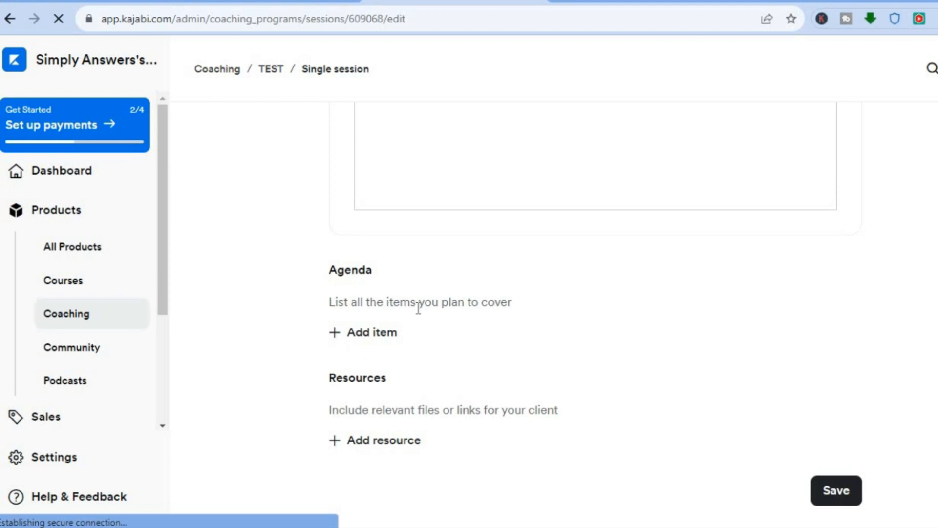
pyautogui.click(357, 341)
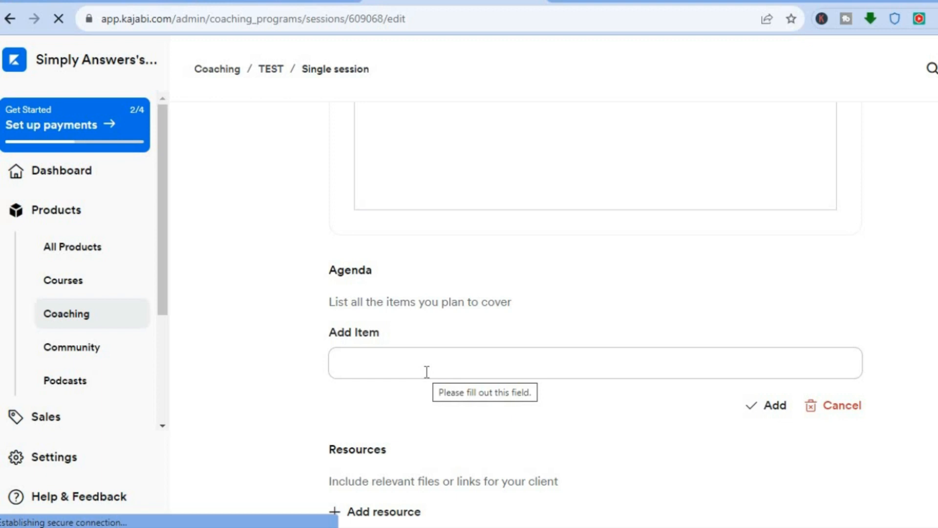
# Step: Add 'HOW TO USE YOUTUBE' as an agenda item and show resource options
pyautogui.write('HOW TO')
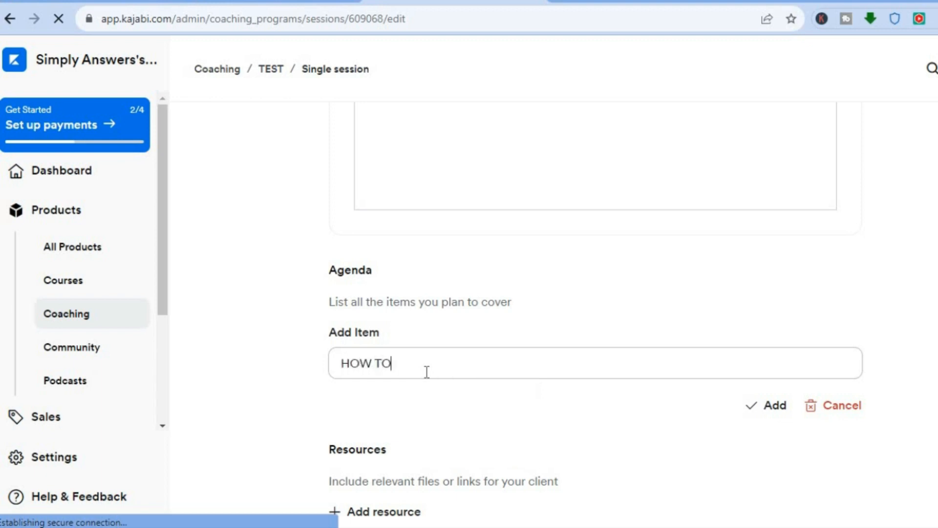
pyautogui.write(' USE YOUTUBE')
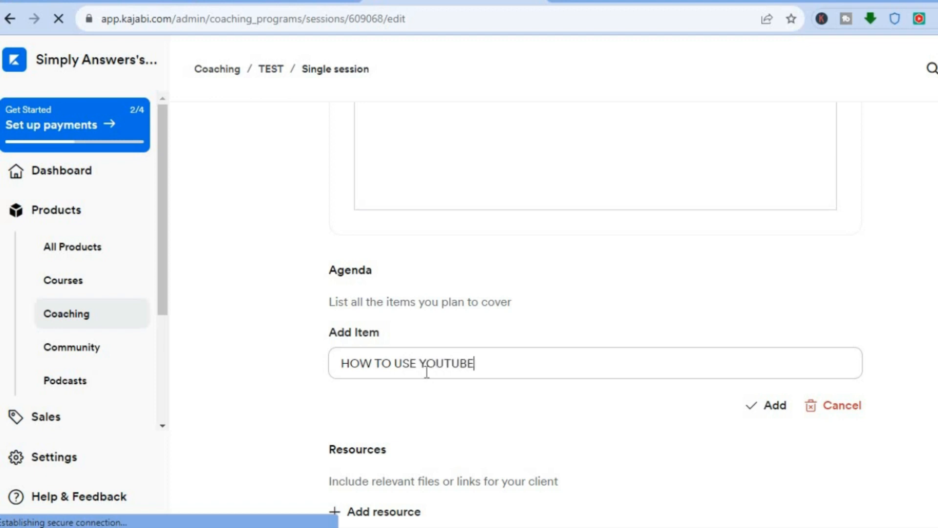
pyautogui.click(770, 410)
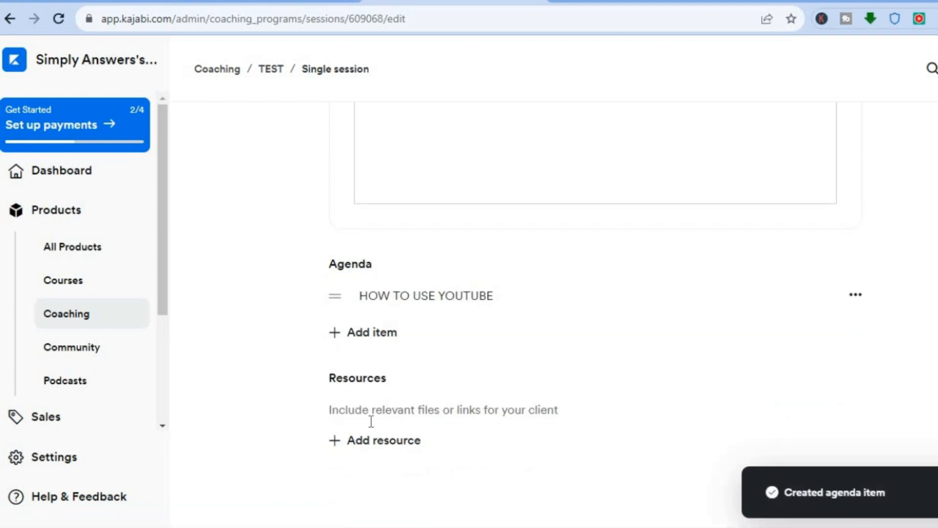
pyautogui.click(362, 441)
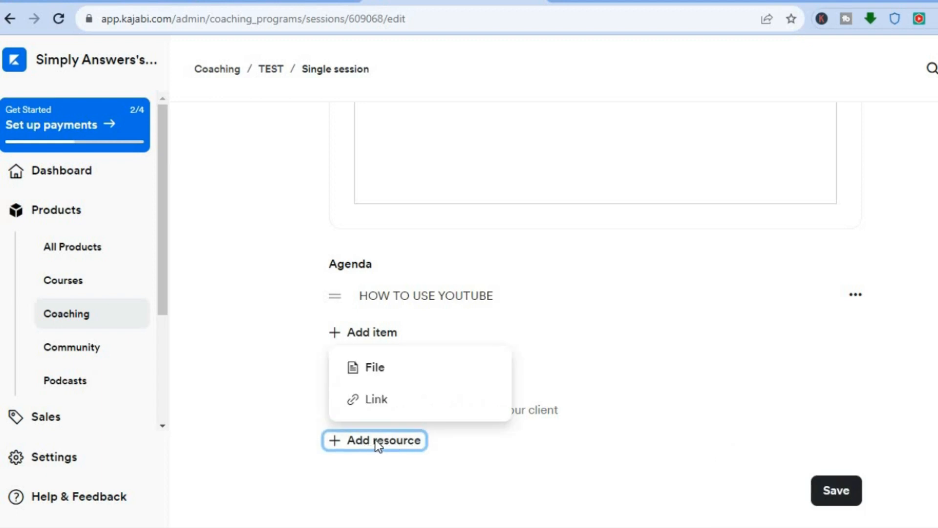
# Step: Dismiss the File and Link resource forms unused, then save the Single session
pyautogui.click(379, 378)
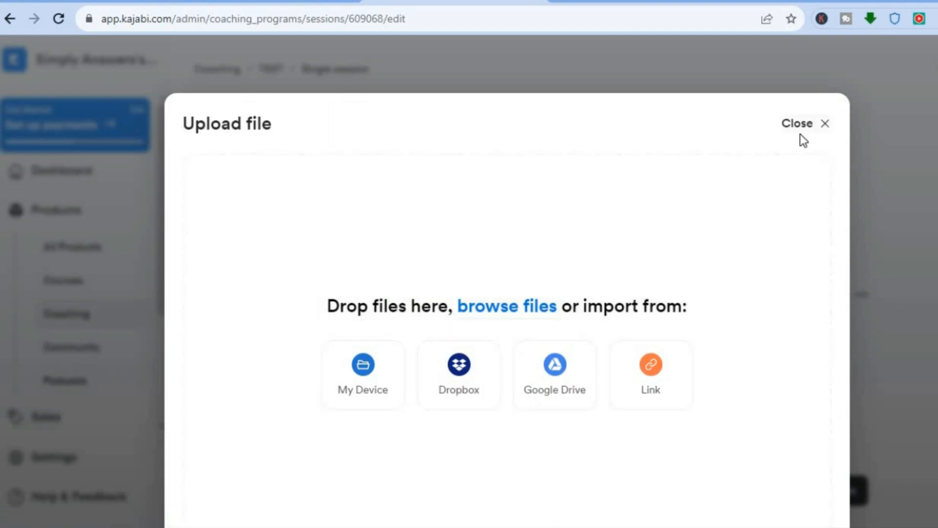
pyautogui.click(801, 125)
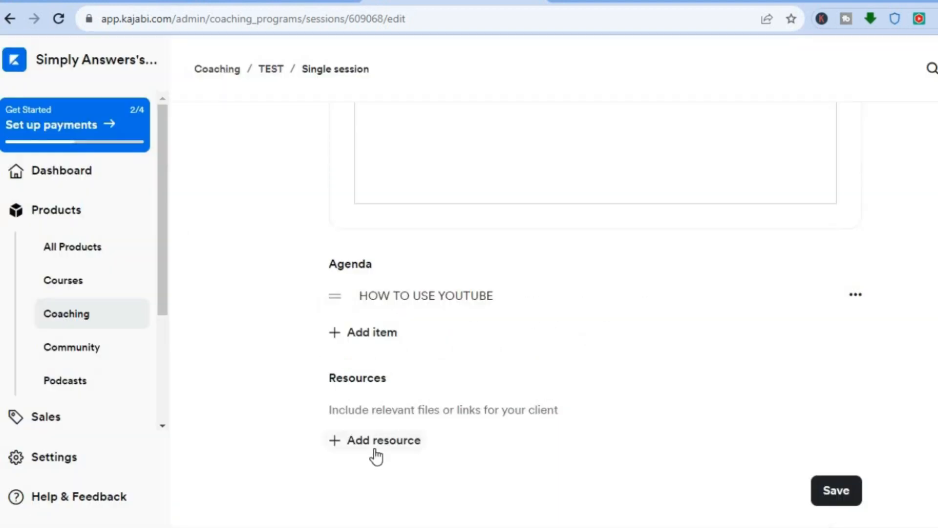
pyautogui.click(374, 449)
pyautogui.click(378, 396)
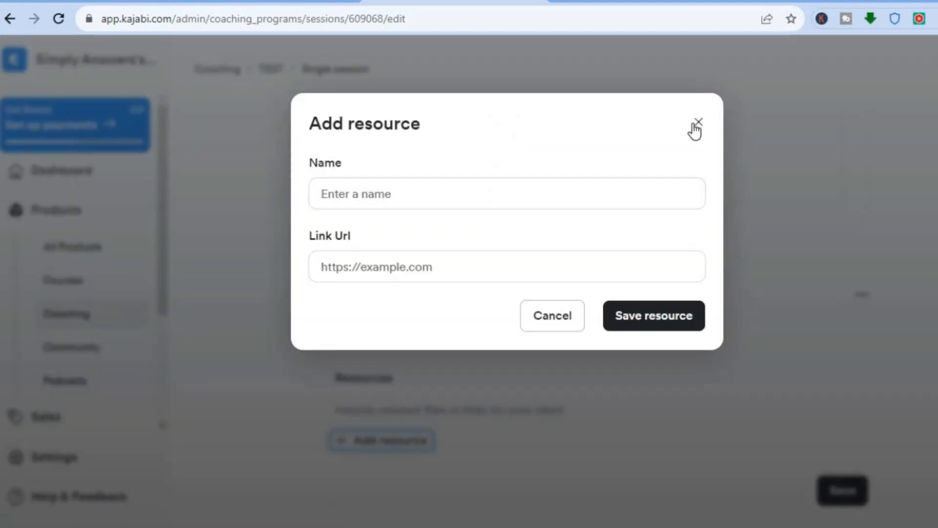
pyautogui.click(696, 123)
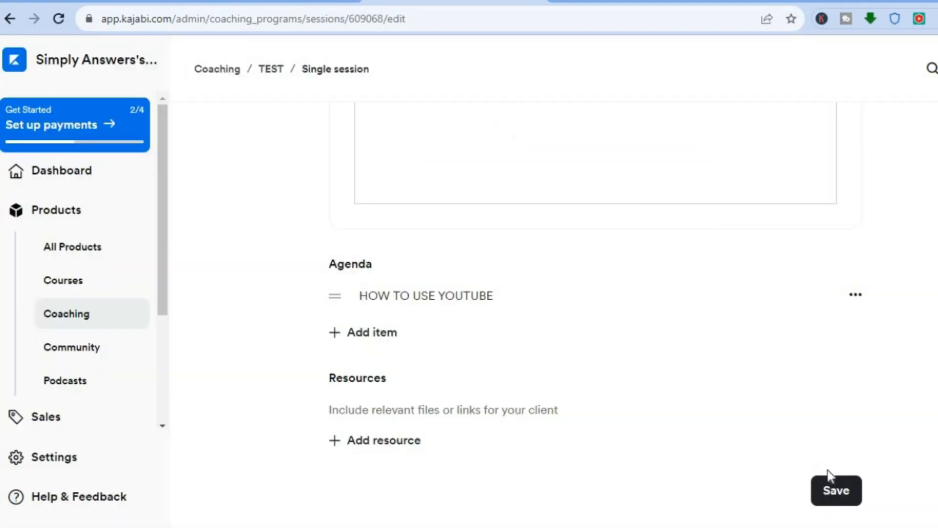
pyautogui.click(825, 492)
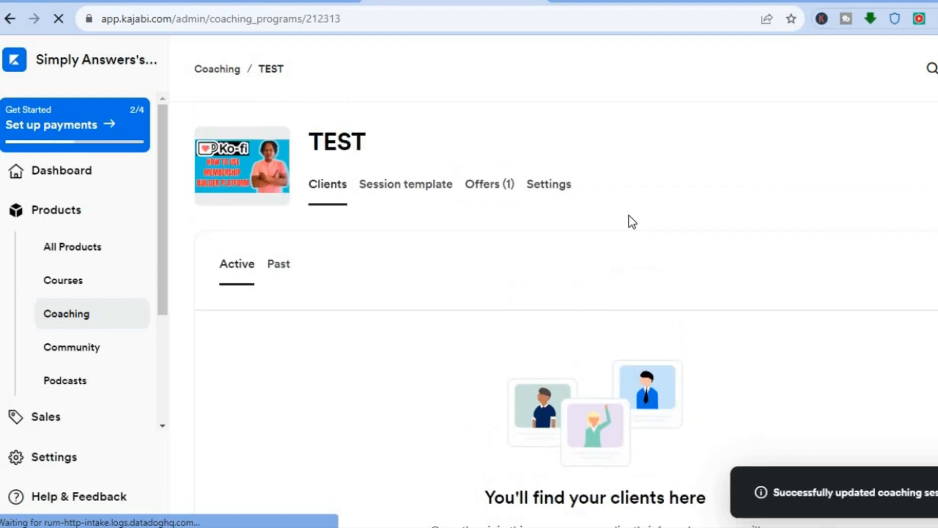
# Step: Review the TEST program's Settings: details, 15-minute scheduling, page colours and upsell options
pyautogui.click(546, 196)
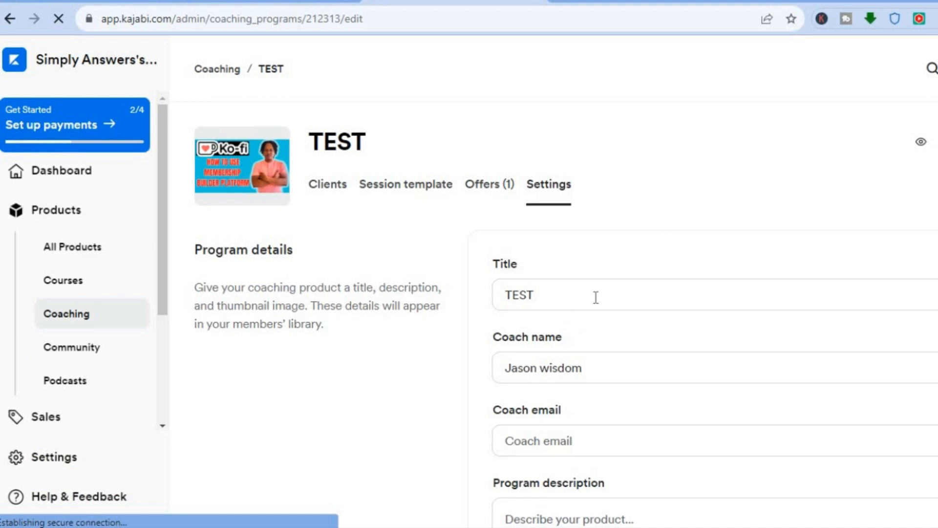
pyautogui.scroll(-5, 554, 313)
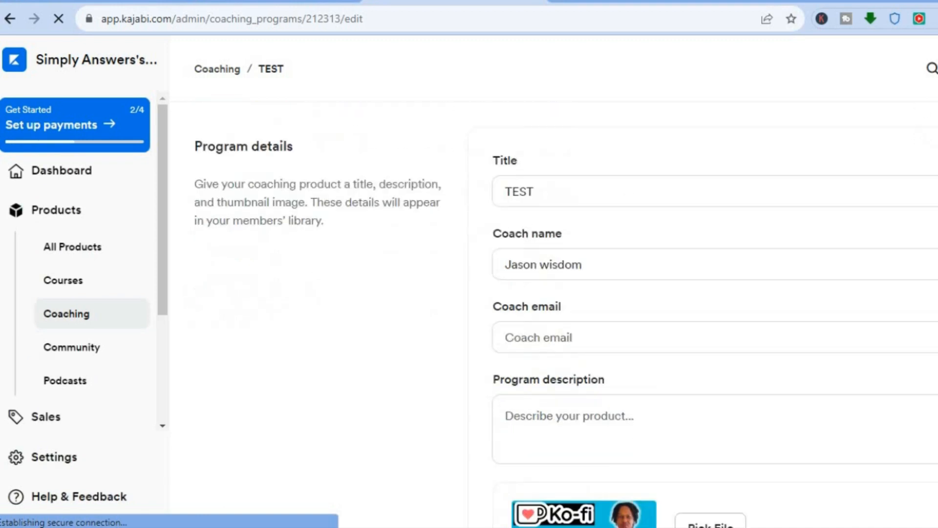
pyautogui.scroll(-4, 554, 313)
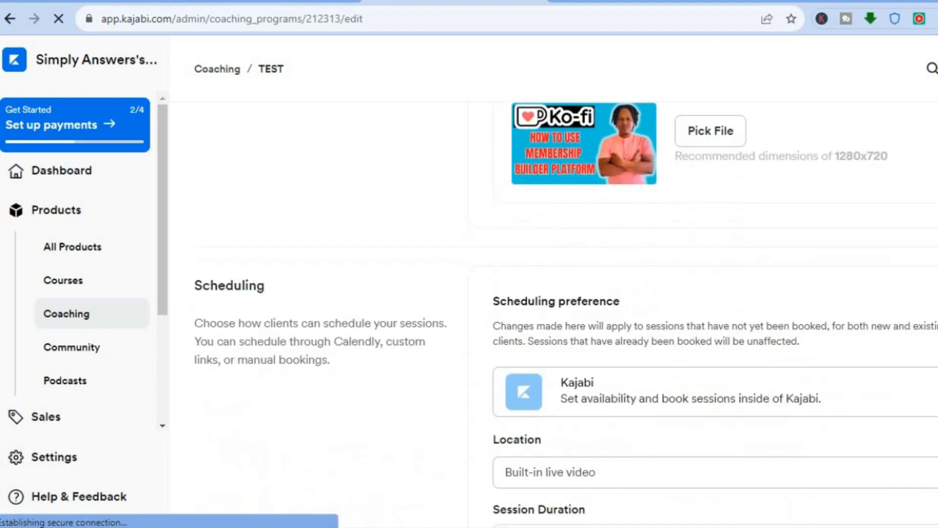
pyautogui.moveTo(493, 326); pyautogui.dragTo(493, 341)
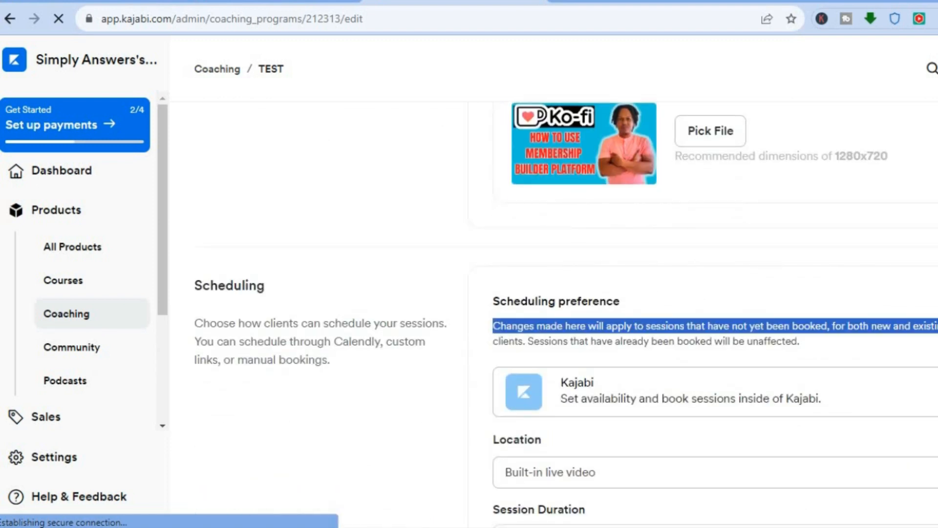
pyautogui.scroll(-5, 566, 312)
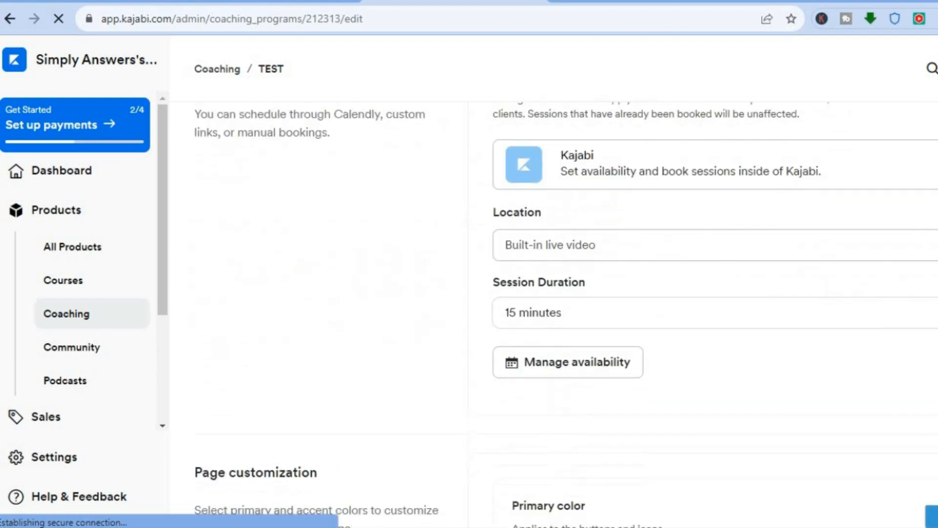
pyautogui.scroll(-3, 565, 312)
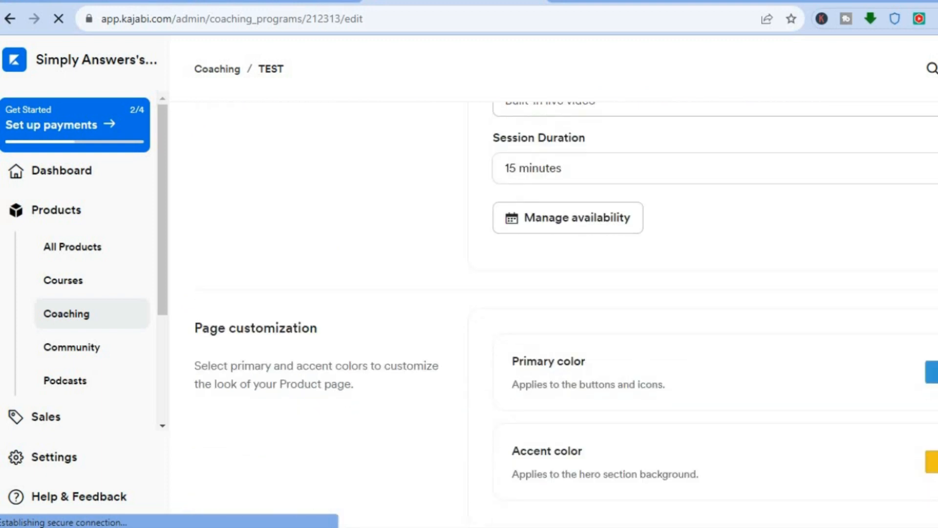
pyautogui.moveTo(512, 385); pyautogui.dragTo(665, 385)
pyautogui.scroll(-4, 566, 313)
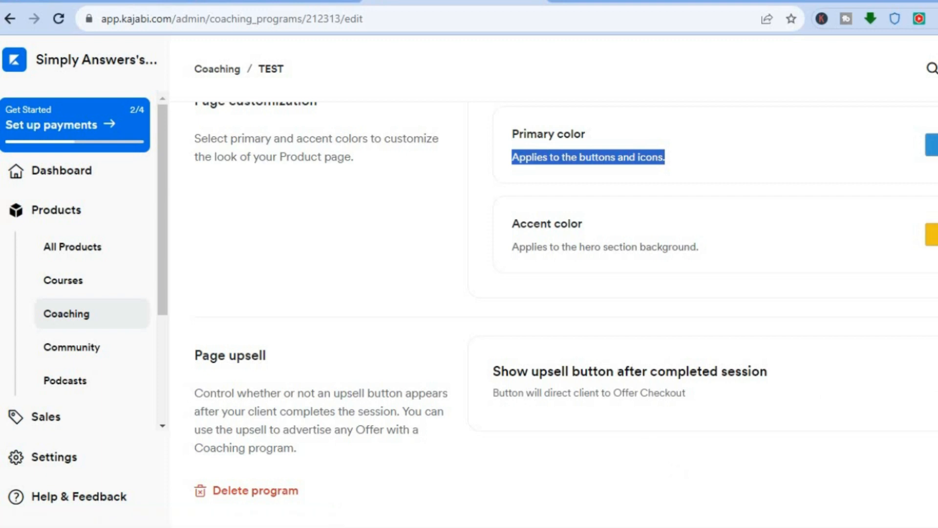
pyautogui.scroll(15, 566, 313)
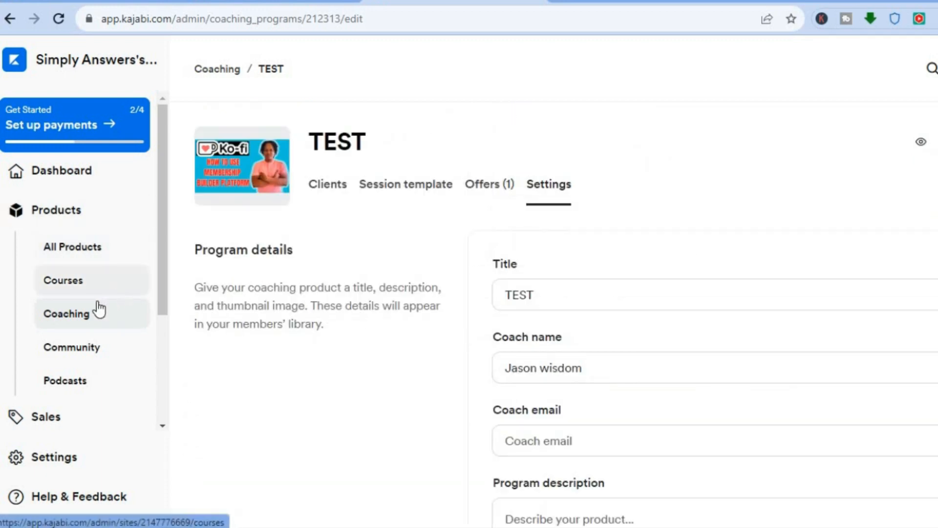
# Step: From the Dashboard's Brand your experience card, open Customize checkout for HOW TO USE YOUTUBE
pyautogui.click(81, 174)
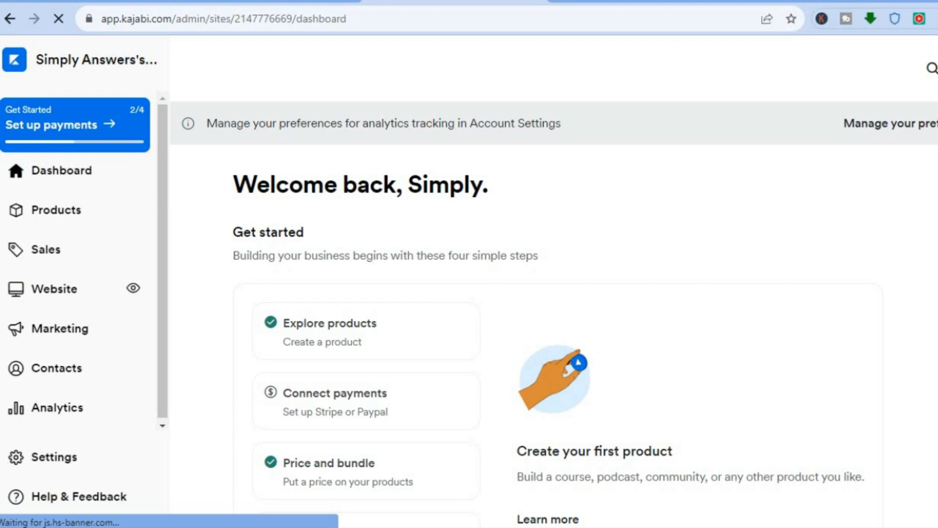
pyautogui.scroll(-4, 585, 314)
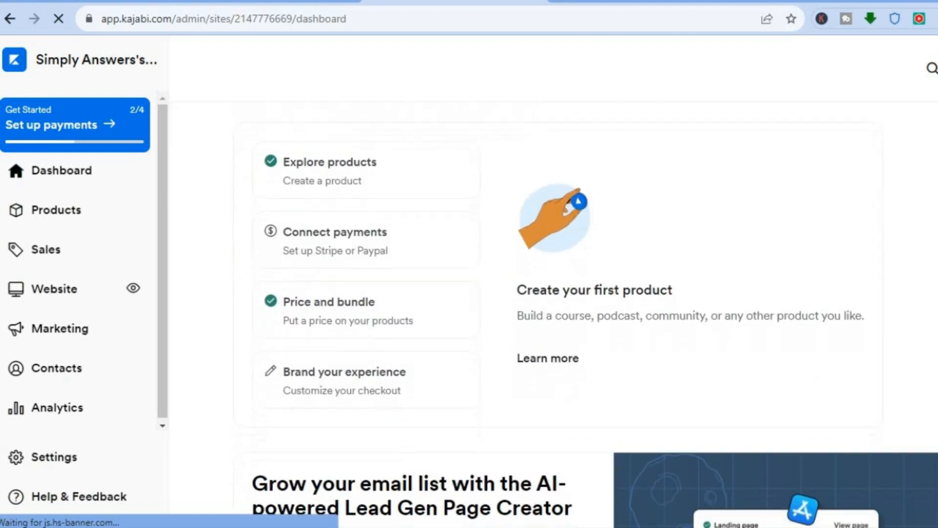
pyautogui.scroll(-3, 432, 307)
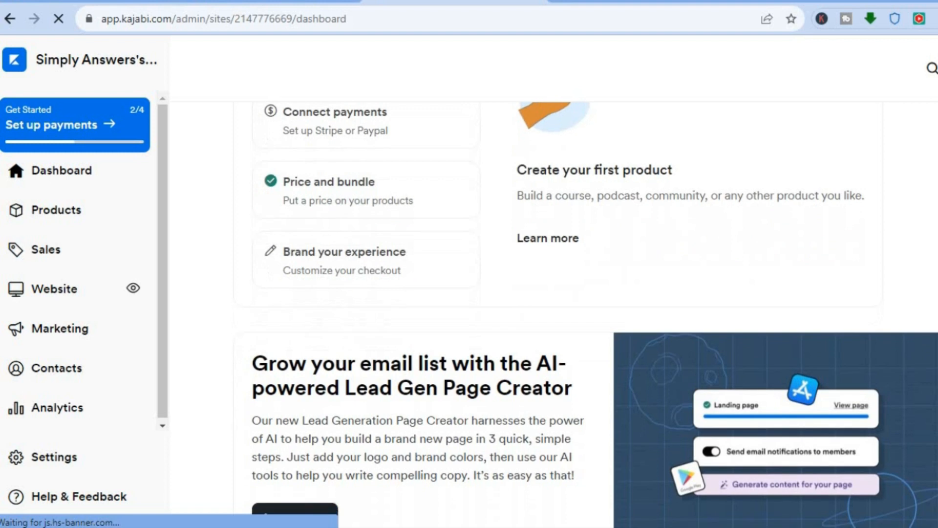
pyautogui.click(347, 270)
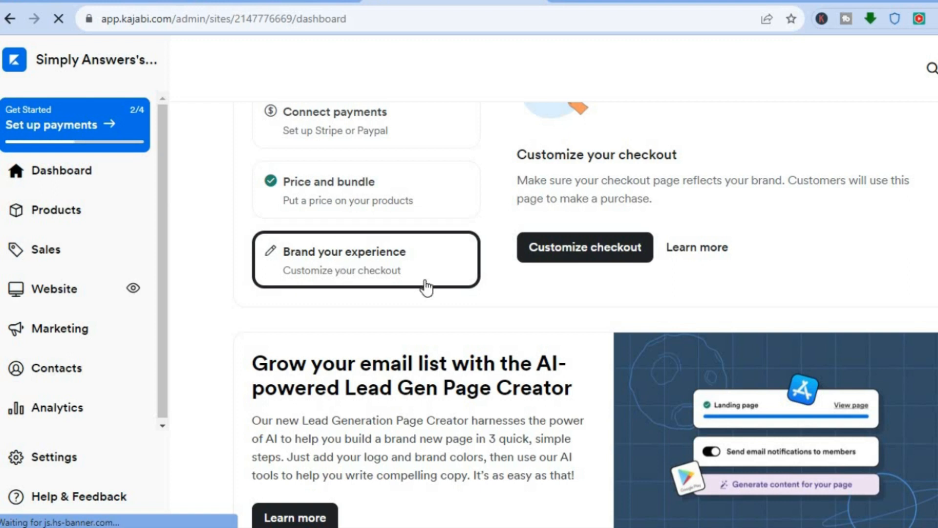
pyautogui.click(574, 251)
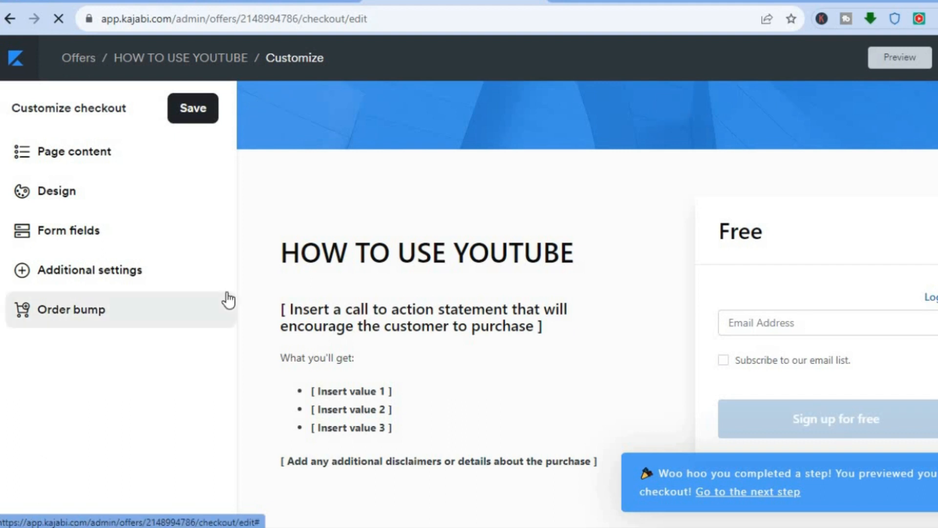
# Step: Enable Collect name in the checkout's Form fields and return to the checkout sections
pyautogui.click(75, 242)
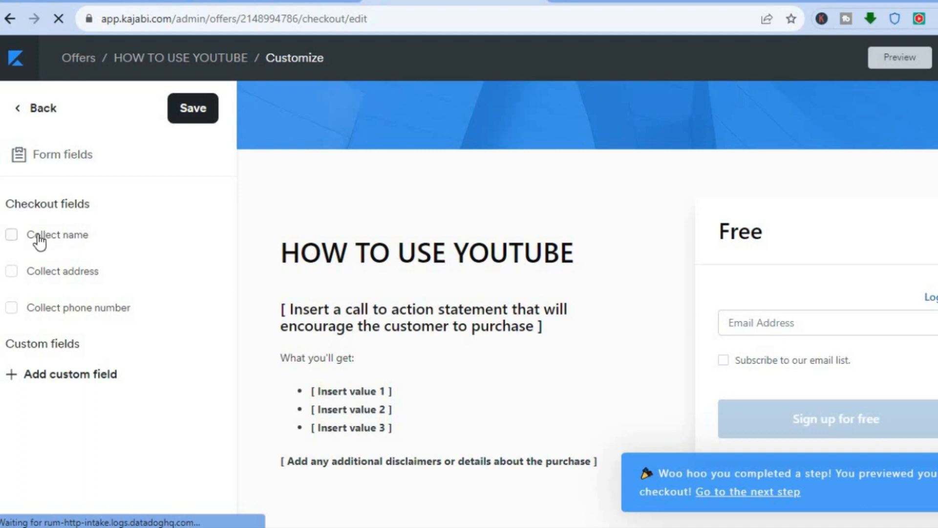
pyautogui.click(65, 240)
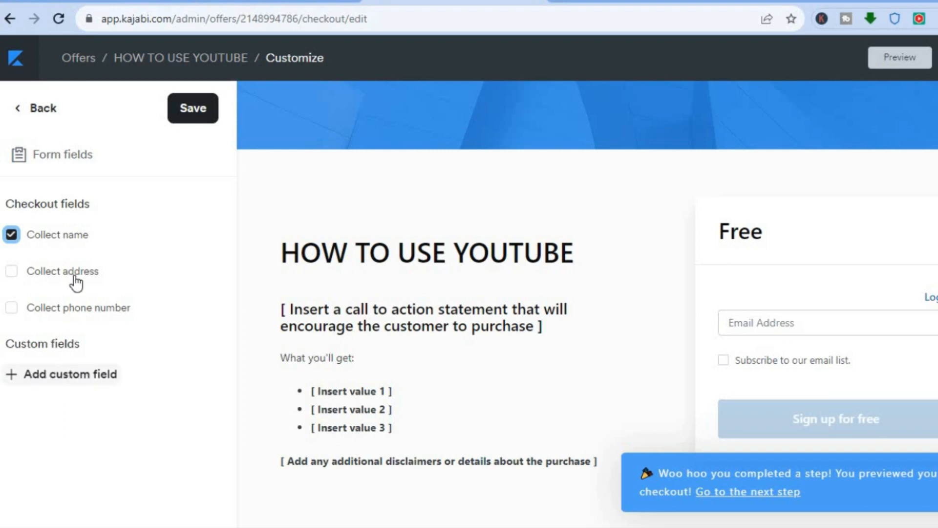
pyautogui.click(25, 108)
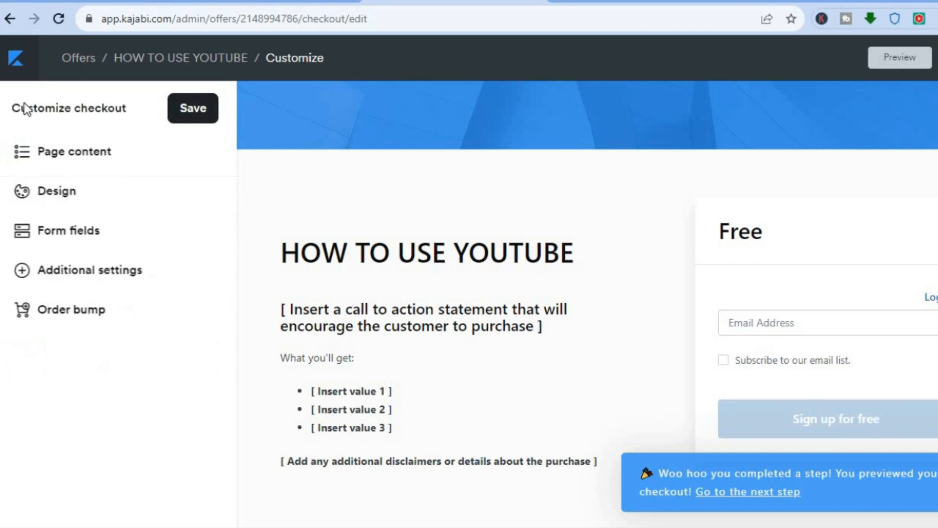
# Step: Look through the checkout Design options, including the action button label, without changing them
pyautogui.click(54, 191)
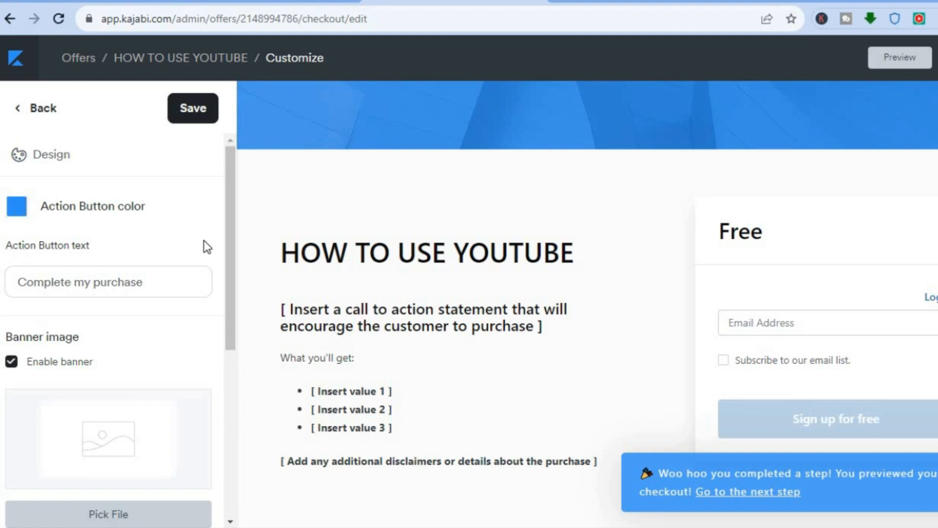
pyautogui.scroll(-1, 228, 247)
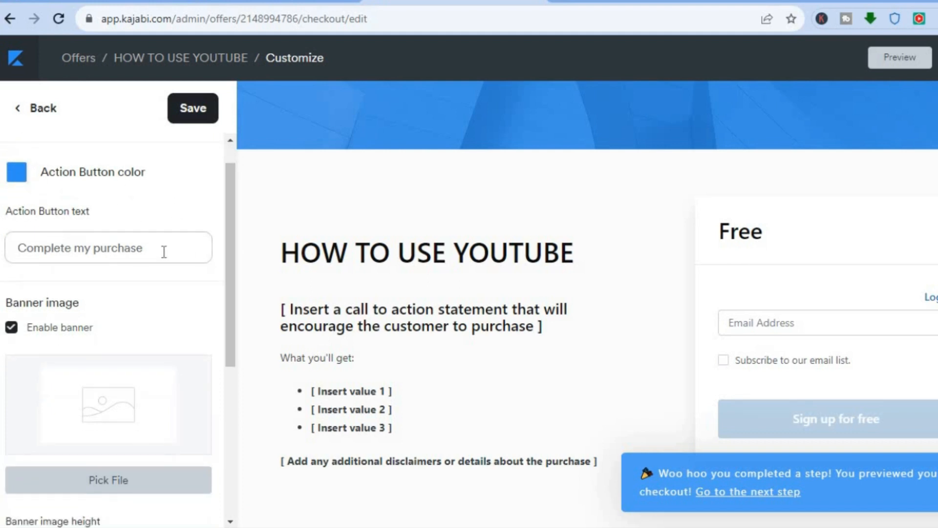
pyautogui.click(167, 251)
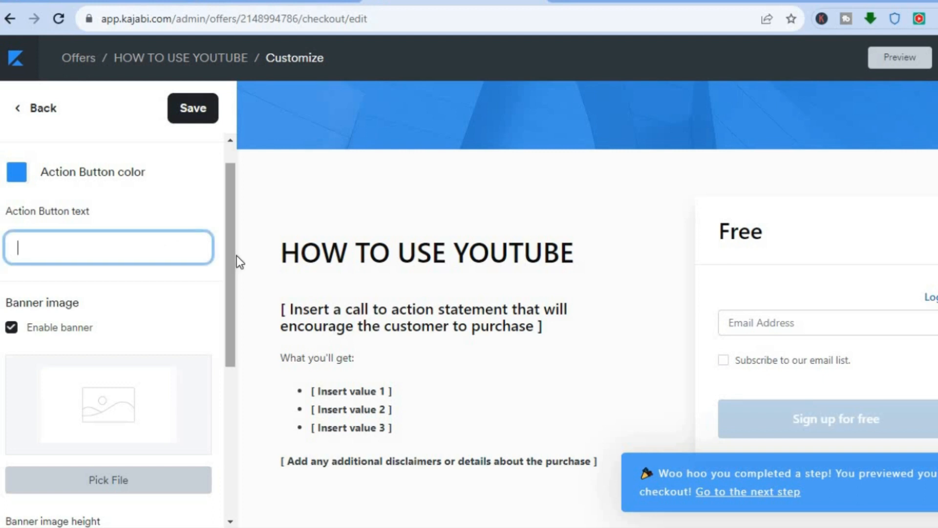
pyautogui.moveTo(231, 256); pyautogui.dragTo(228, 356)
pyautogui.scroll(-2, 227, 355)
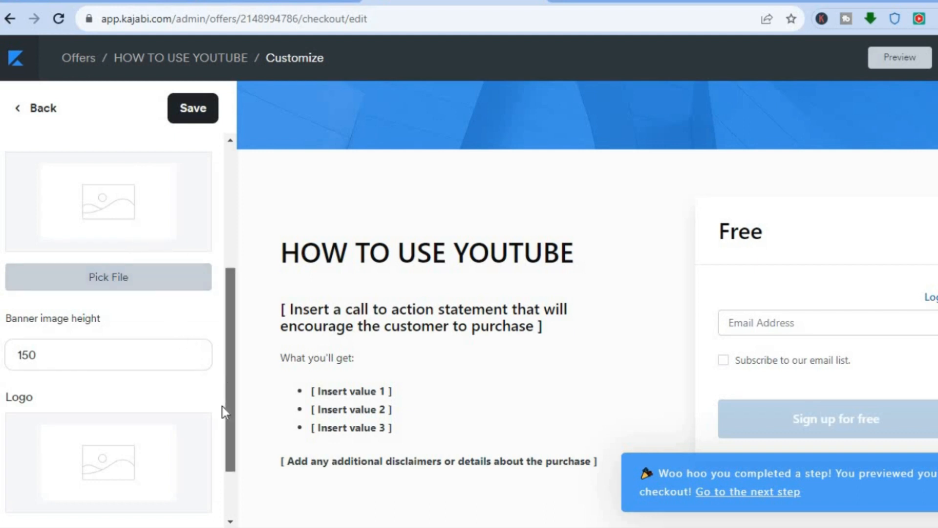
pyautogui.moveTo(223, 406); pyautogui.dragTo(223, 439)
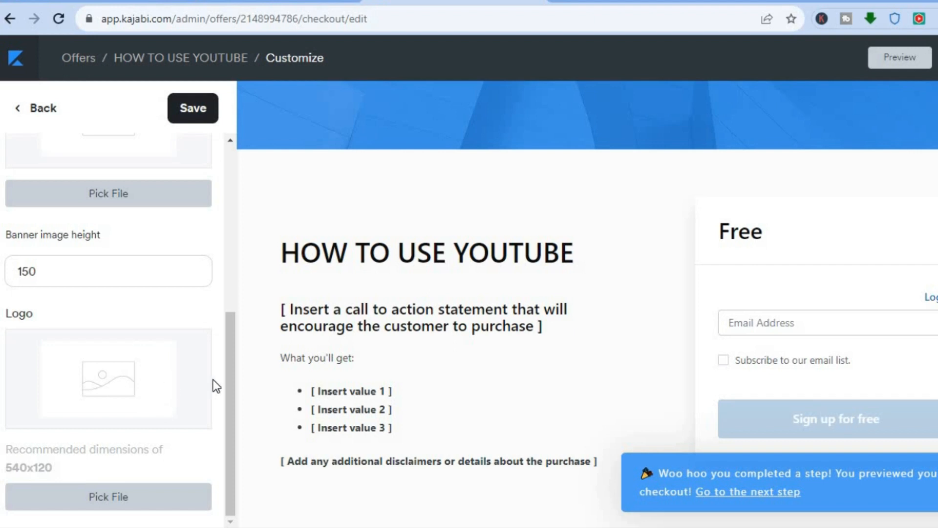
pyautogui.moveTo(230, 368); pyautogui.dragTo(234, 149)
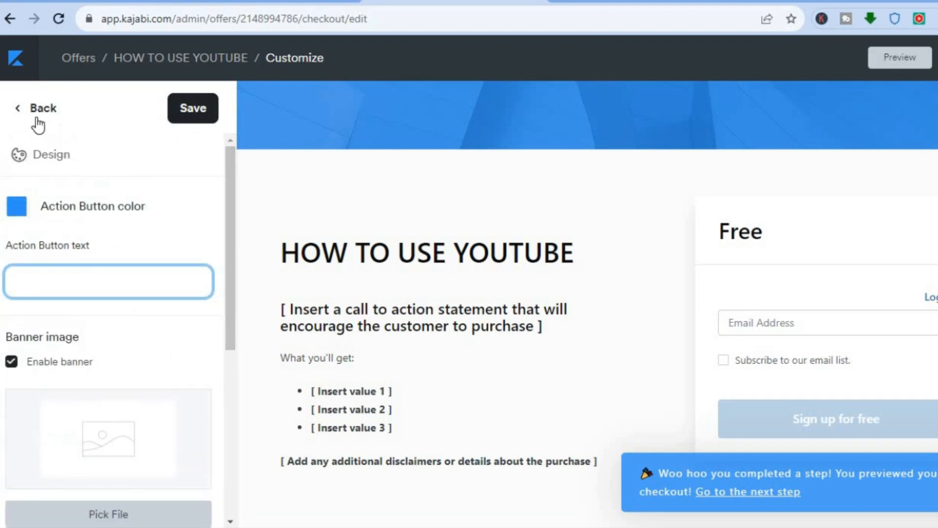
pyautogui.click(30, 108)
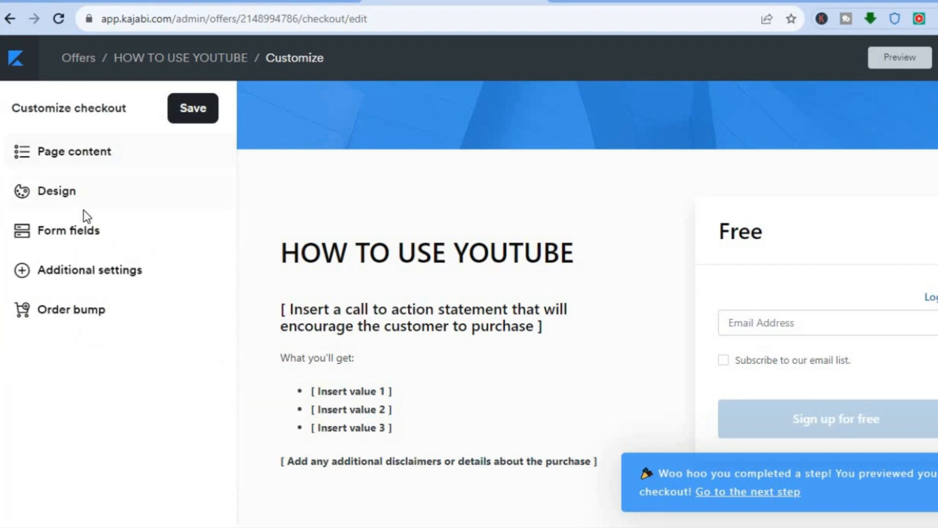
# Step: Review Additional settings, then save the checkout so it shows a Full Name field
pyautogui.click(96, 269)
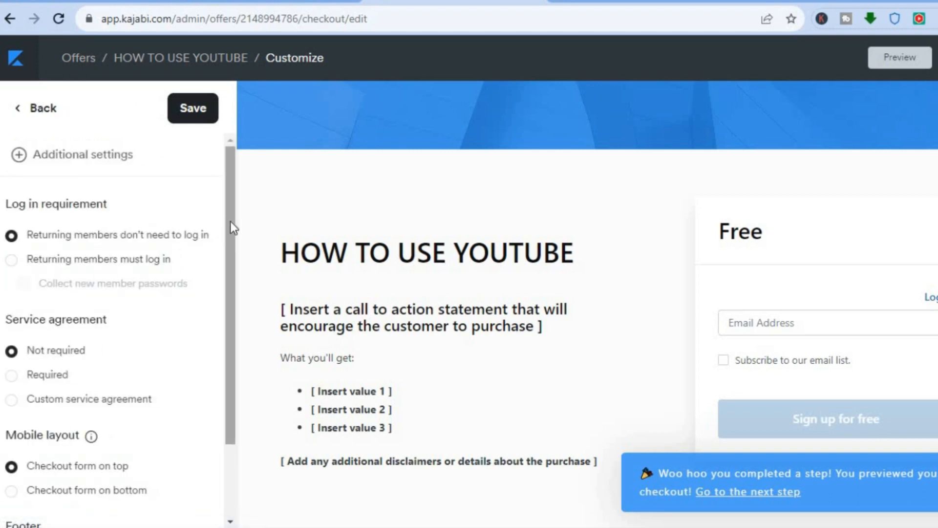
pyautogui.scroll(-2, 204, 441)
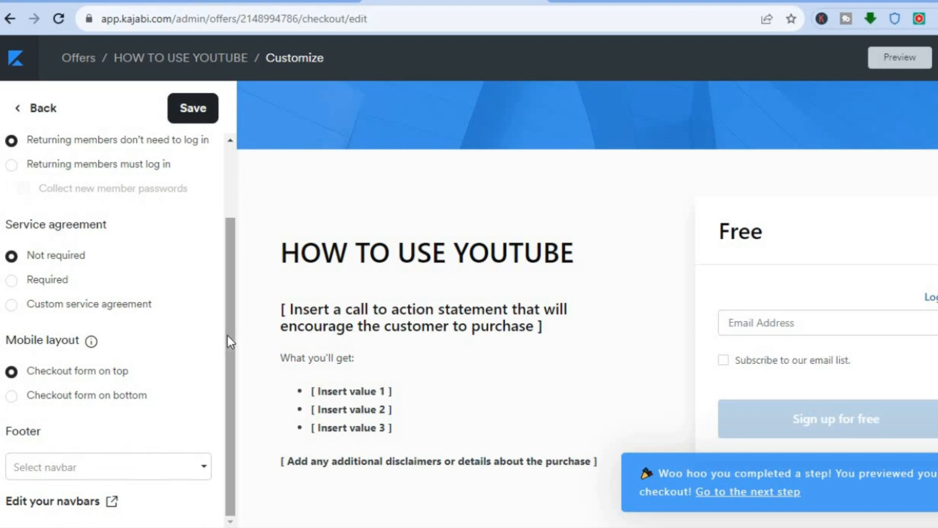
pyautogui.scroll(2, 224, 153)
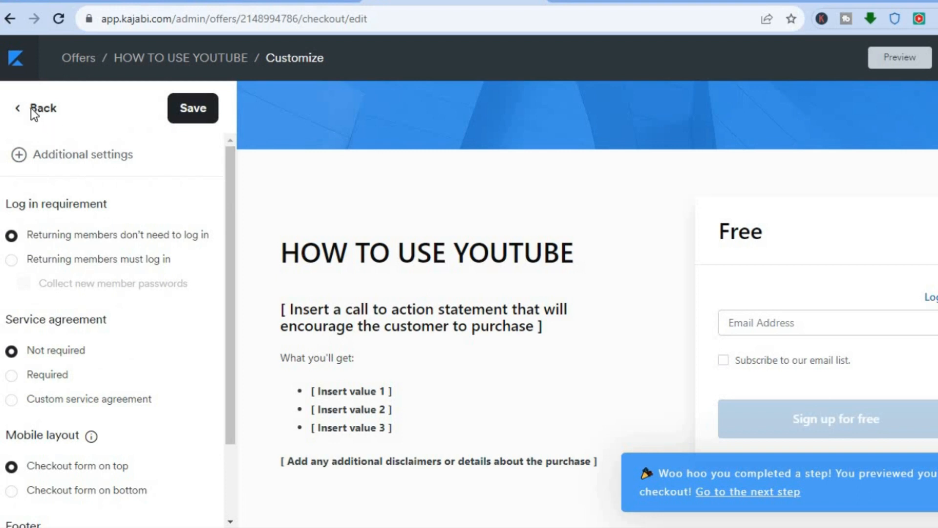
pyautogui.click(30, 108)
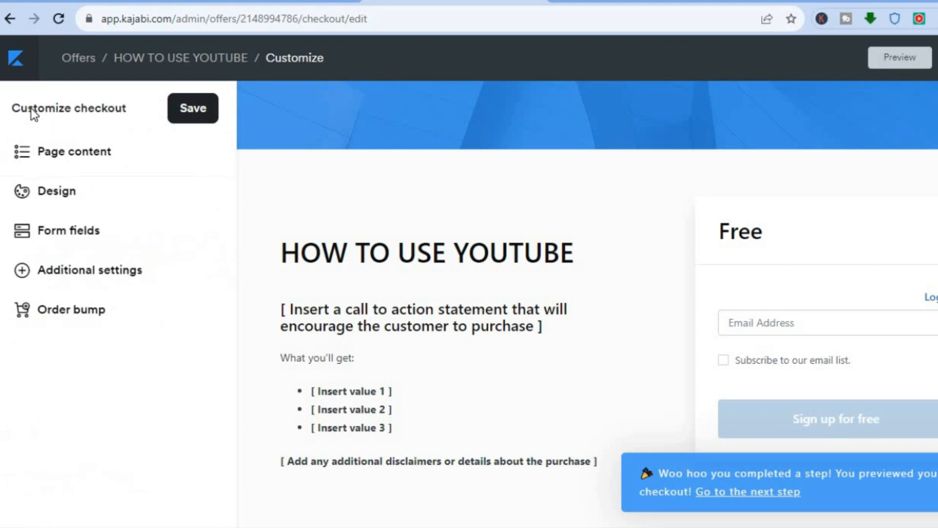
pyautogui.click(189, 112)
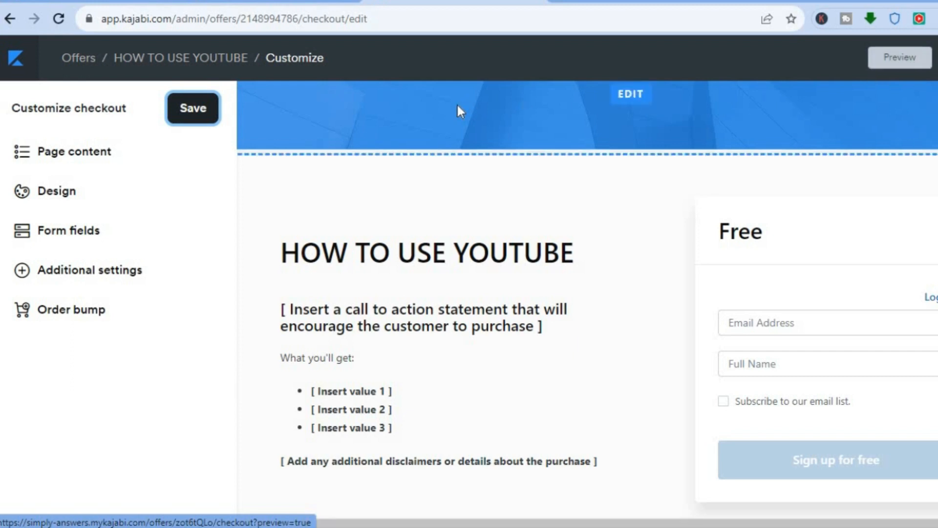
# Step: Copy the published HOW TO USE YOUTUBE offer's link from its offer page
pyautogui.click(13, 62)
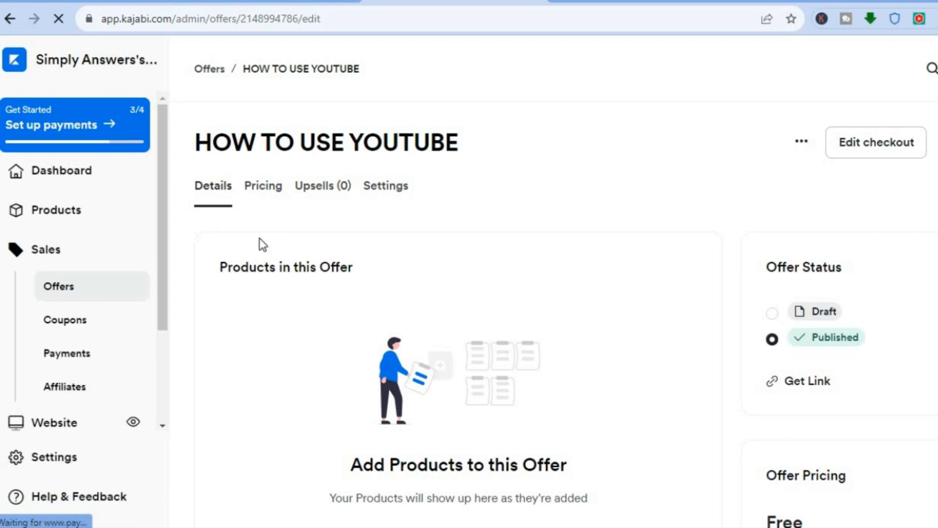
pyautogui.click(812, 386)
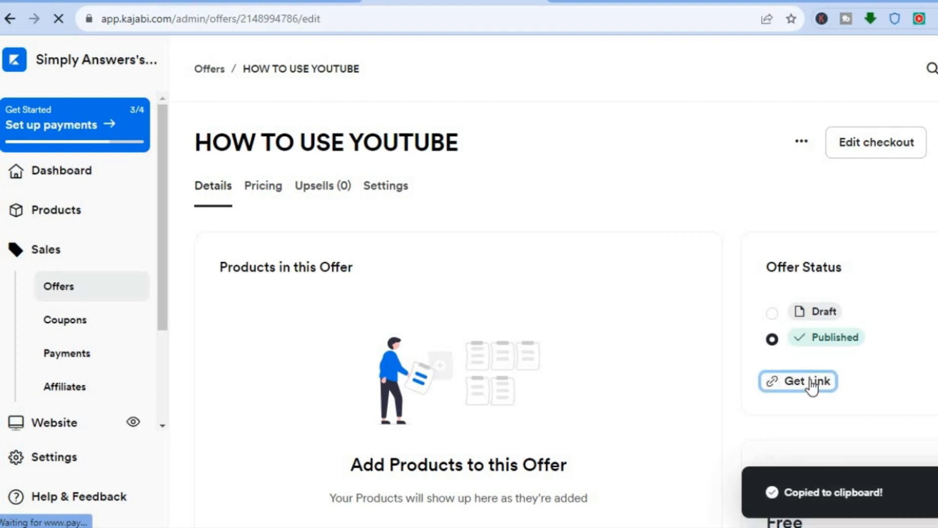
pyautogui.scroll(-2, 561, 314)
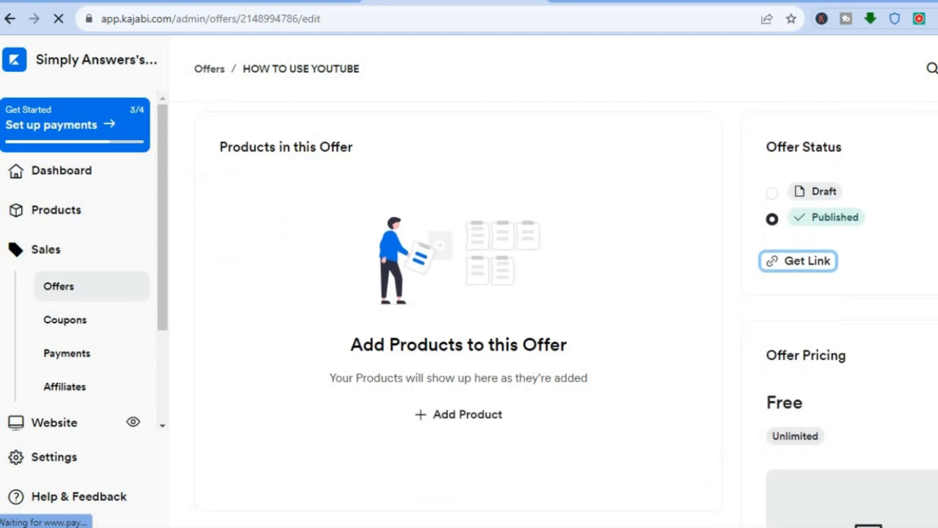
pyautogui.scroll(-5, 560, 314)
pyautogui.scroll(-2, 561, 315)
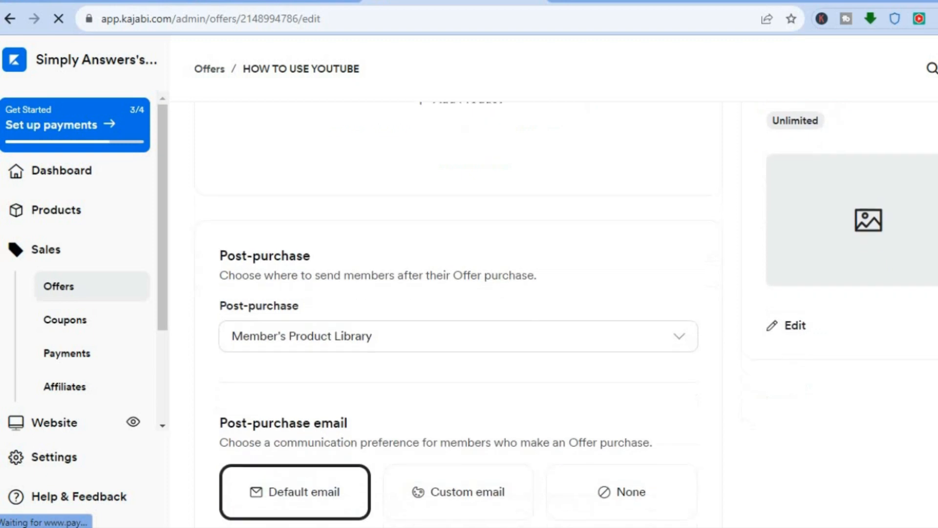
pyautogui.scroll(-2, 560, 314)
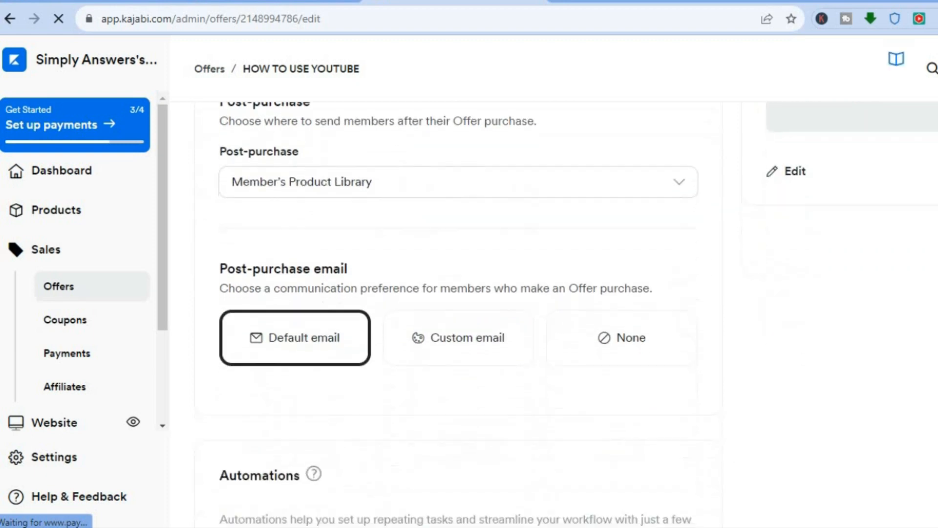
pyautogui.scroll(-1, 561, 314)
pyautogui.scroll(-1, 403, 315)
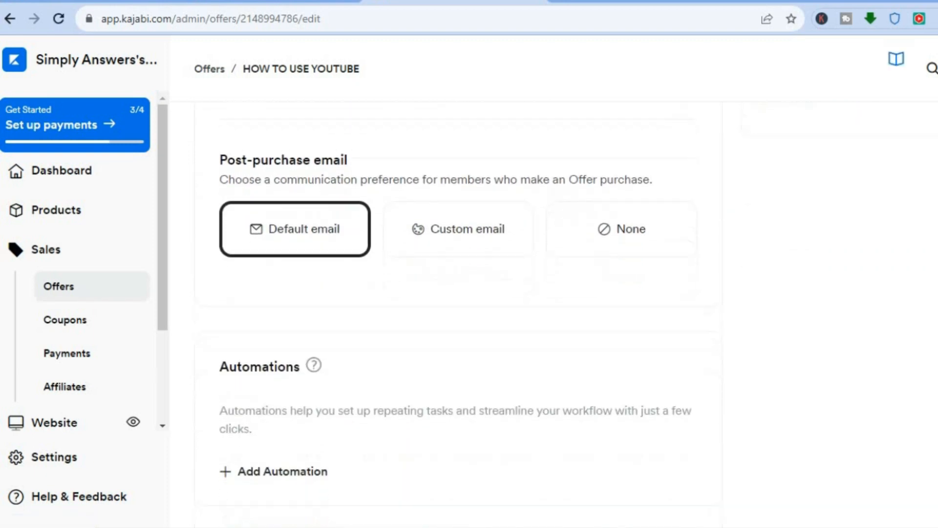
pyautogui.scroll(1, 459, 314)
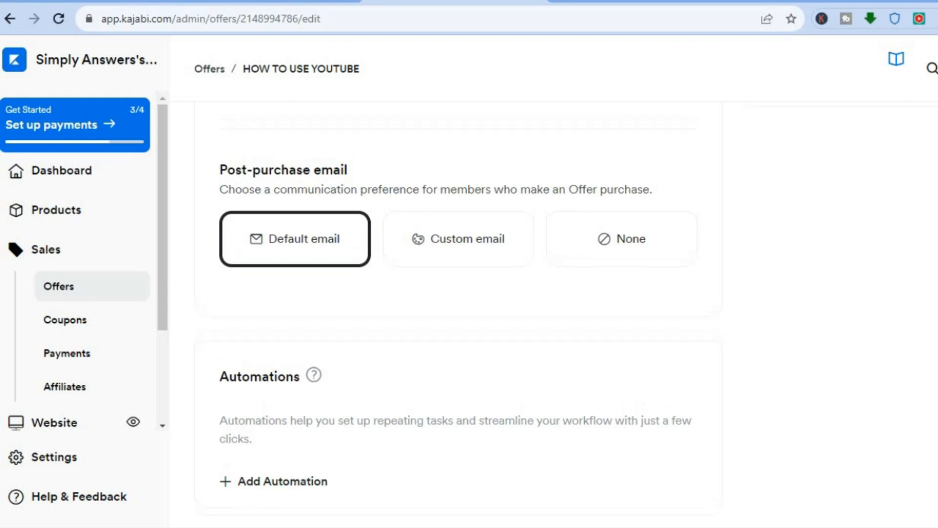
pyautogui.scroll(5, 458, 314)
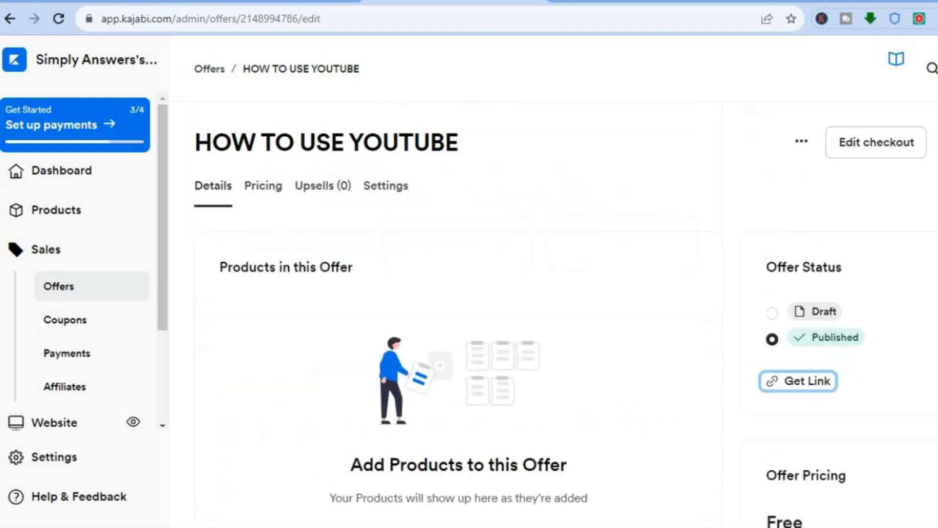
# Step: Compare the Basic $149, Growth $199 and Pro $399 monthly plans on kajabi.com/pricing
pyautogui.click(274, 5)
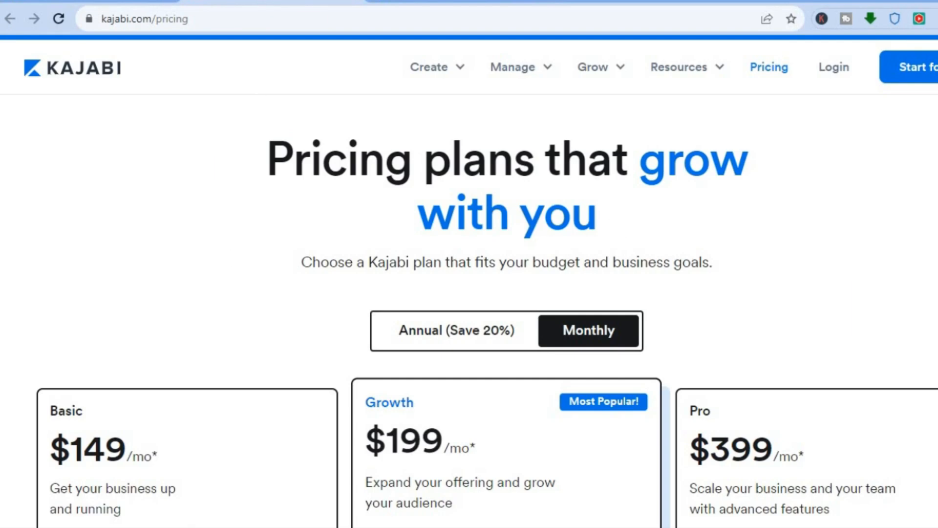
pyautogui.scroll(-4, 469, 311)
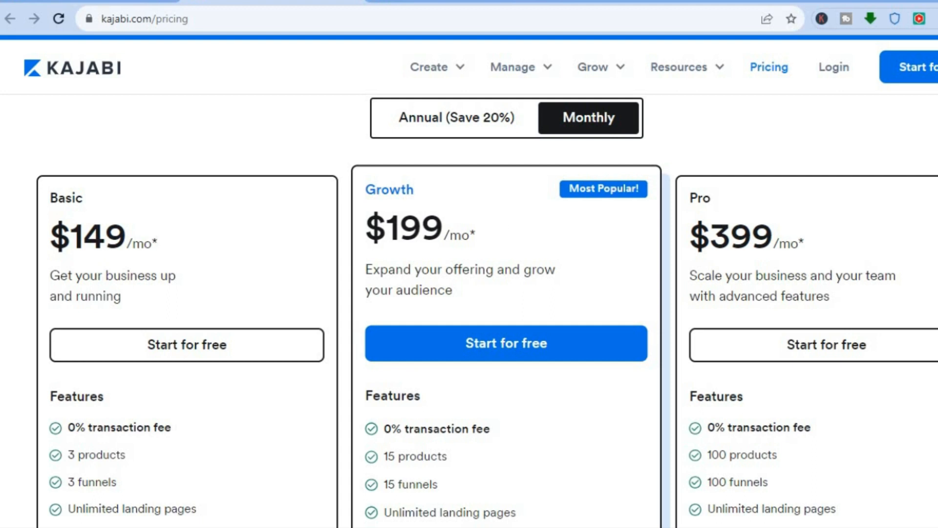
pyautogui.scroll(-5, 469, 313)
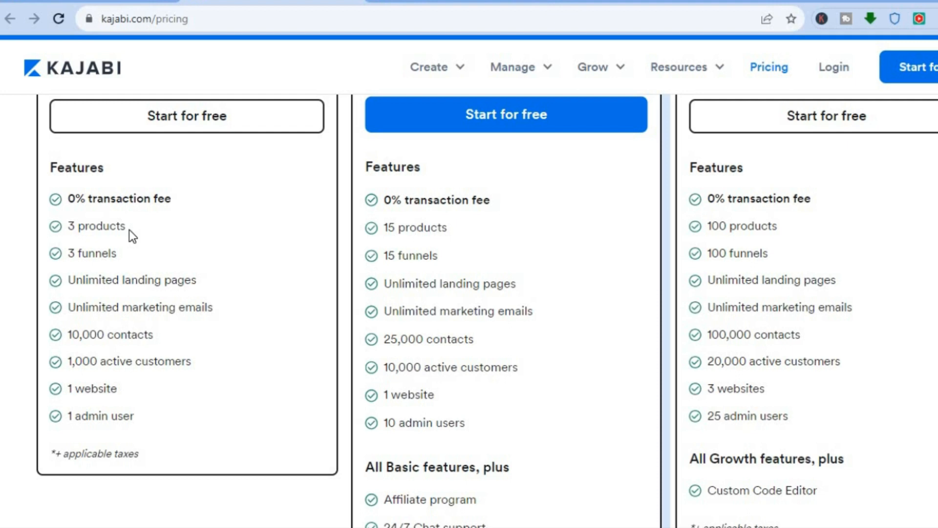
# Step: Review Growth's extras (affiliate program, 24/7 chat, branding removal) and Pro's Custom Code Editor
pyautogui.click(117, 1)
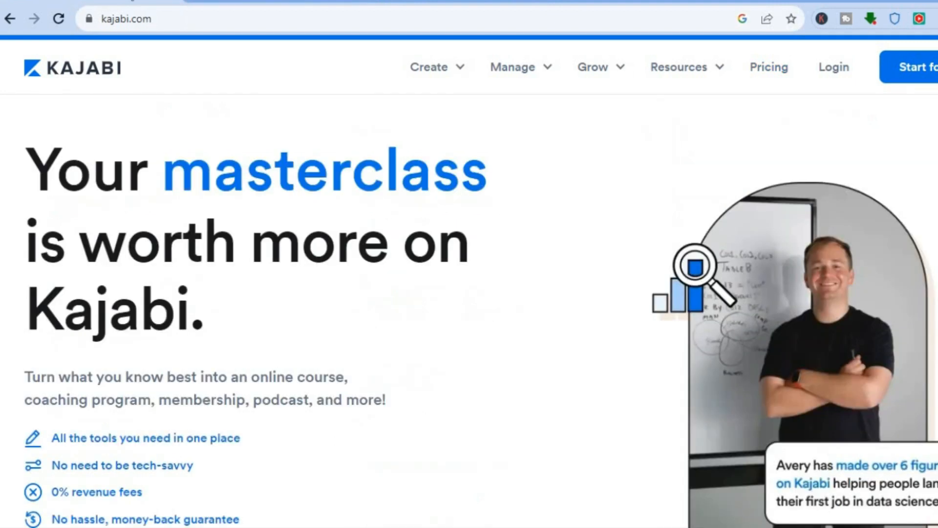
pyautogui.click(273, 1)
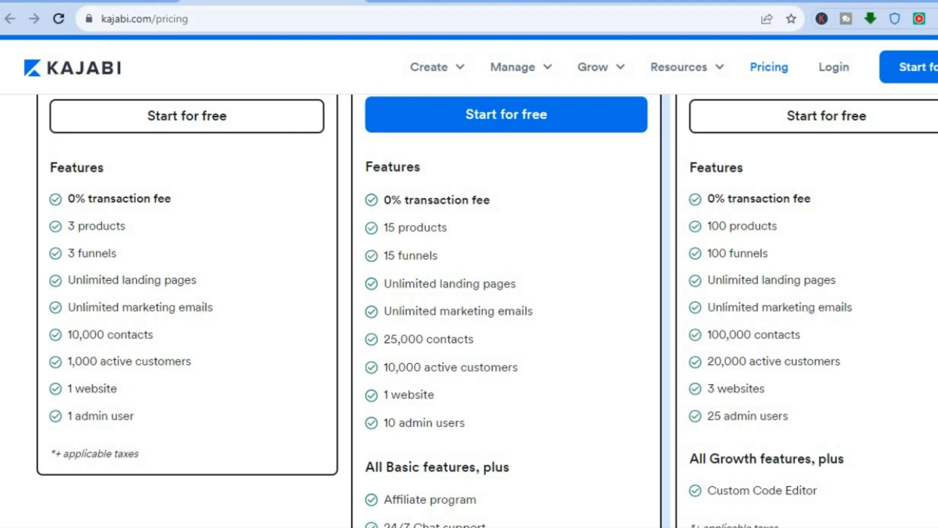
pyautogui.scroll(5, 469, 313)
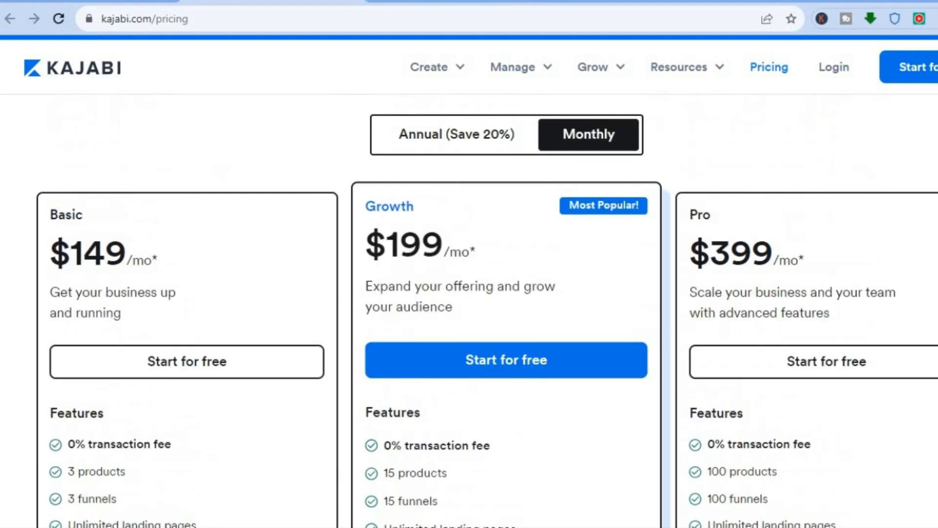
pyautogui.scroll(-5, 469, 312)
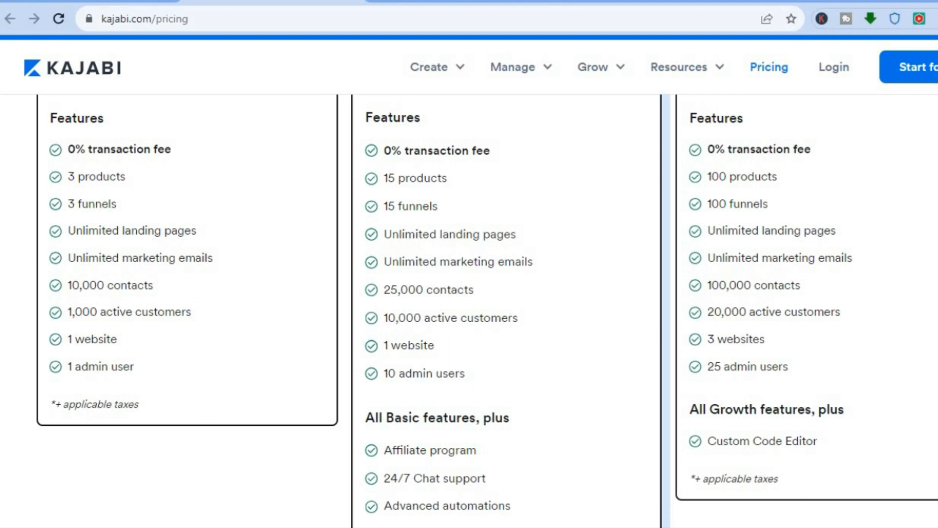
pyautogui.scroll(-3, 487, 297)
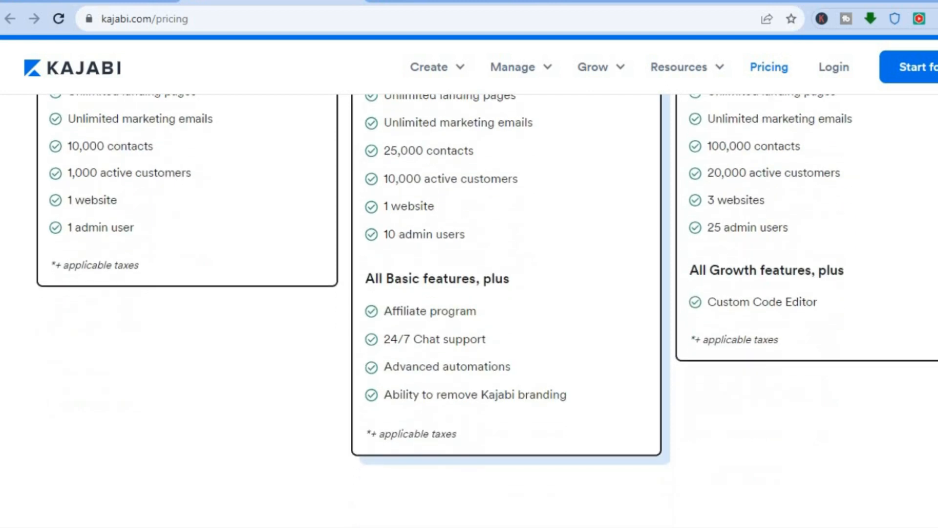